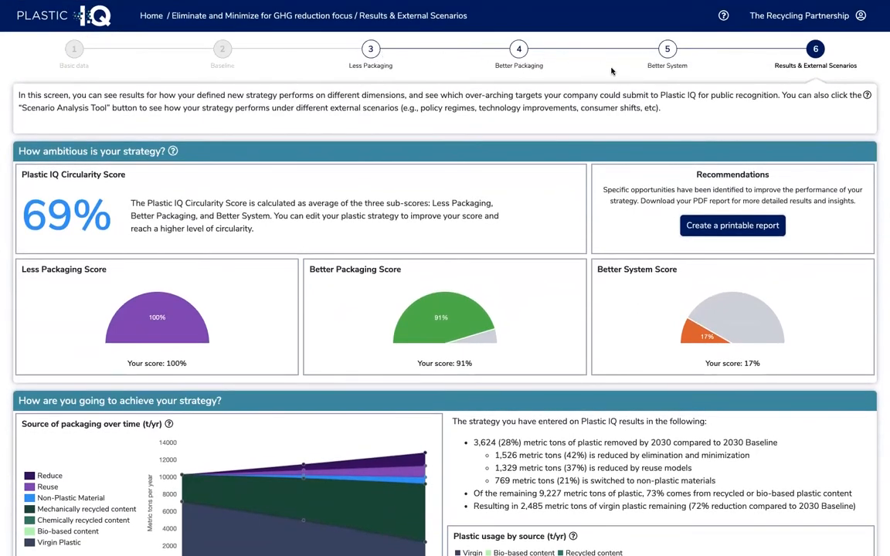
Step: Examine the results page down to the Be Part of the Solution section with its targets and award levels
{"action": "scroll", "coordinate": [611, 71], "scroll_direction": "down", "scroll_amount": 15}
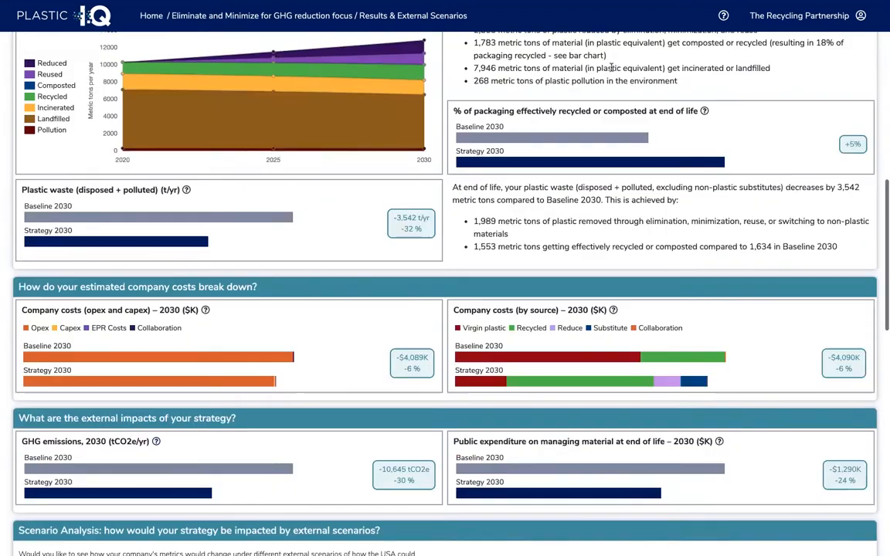
{"action": "scroll", "coordinate": [610, 73], "scroll_direction": "up", "scroll_amount": 4}
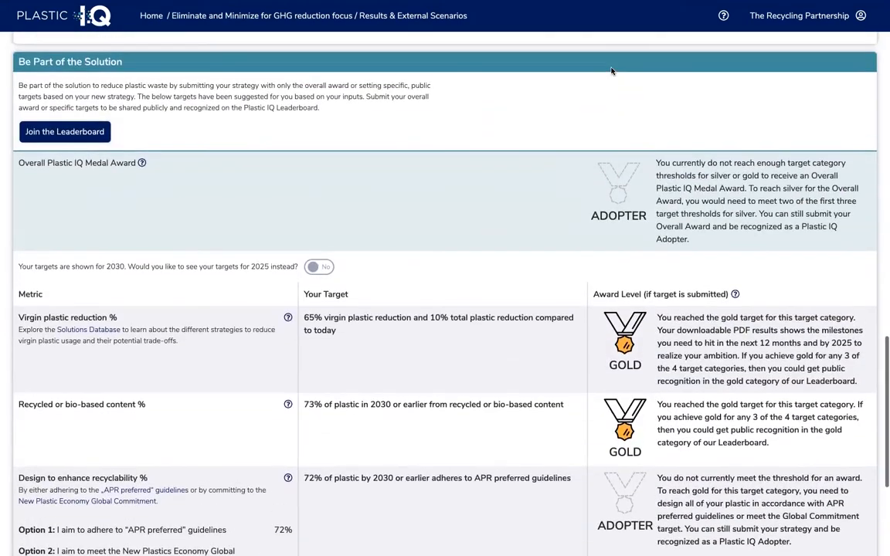
{"action": "scroll", "coordinate": [291, 133], "scroll_direction": "down", "scroll_amount": 2}
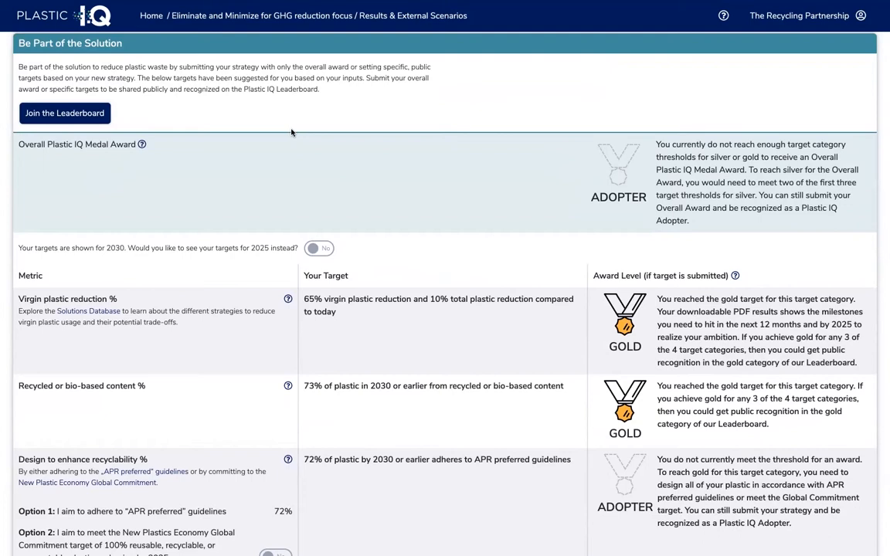
{"action": "scroll", "coordinate": [291, 132], "scroll_direction": "down", "scroll_amount": 1}
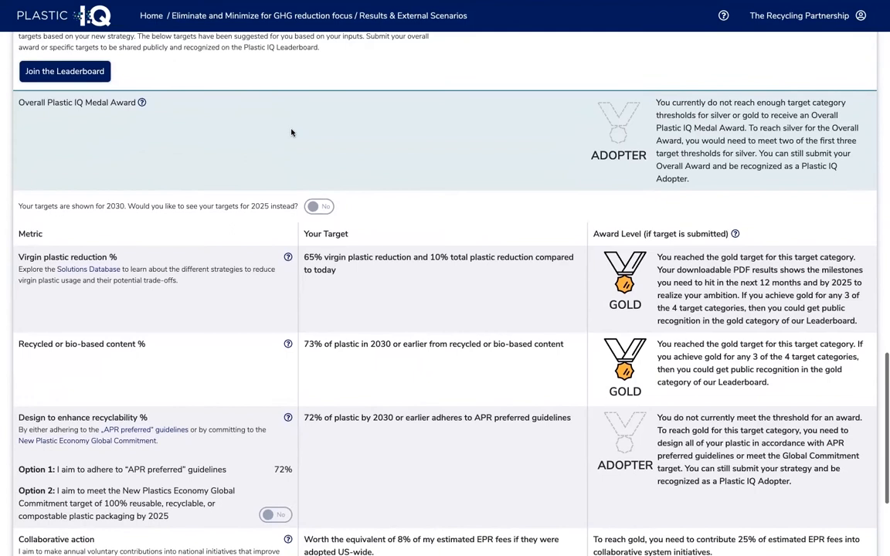
{"action": "scroll", "coordinate": [291, 132], "scroll_direction": "down", "scroll_amount": 1}
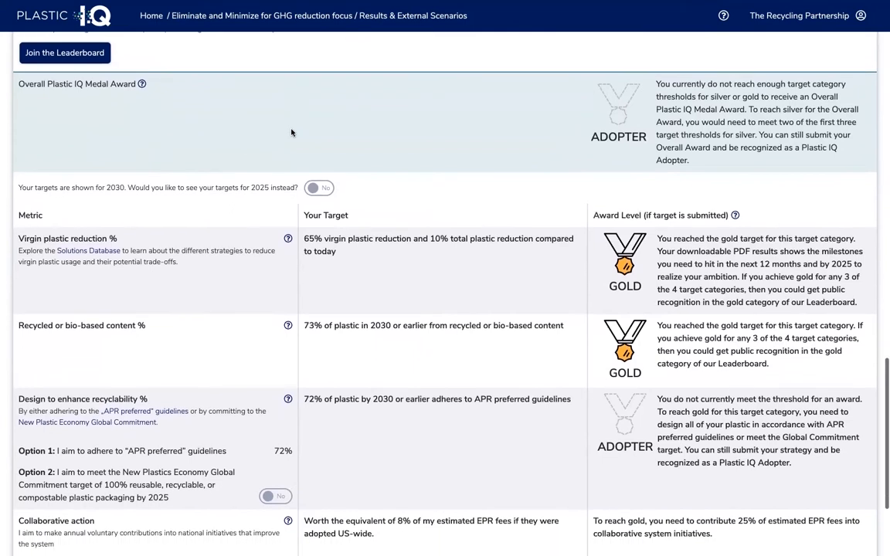
{"action": "scroll", "coordinate": [291, 132], "scroll_direction": "down", "scroll_amount": 1}
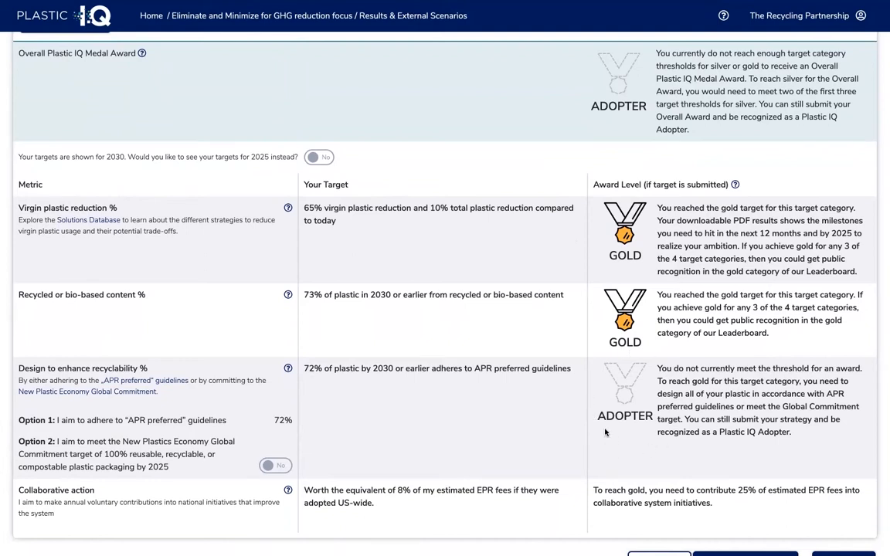
Step: View the award targets for 2025 instead of 2030, and return the table to the 2030 targets
{"action": "left_click", "coordinate": [319, 158]}
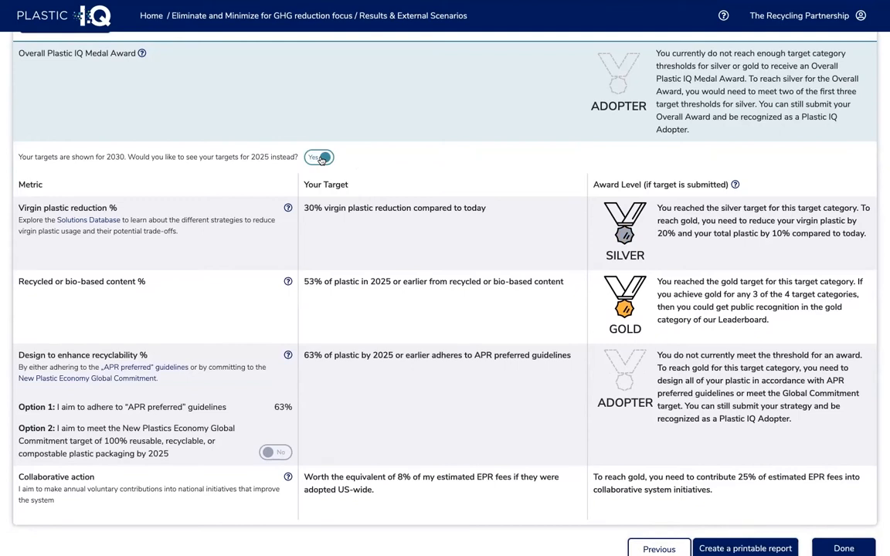
{"action": "scroll", "coordinate": [321, 158], "scroll_direction": "down", "scroll_amount": 1}
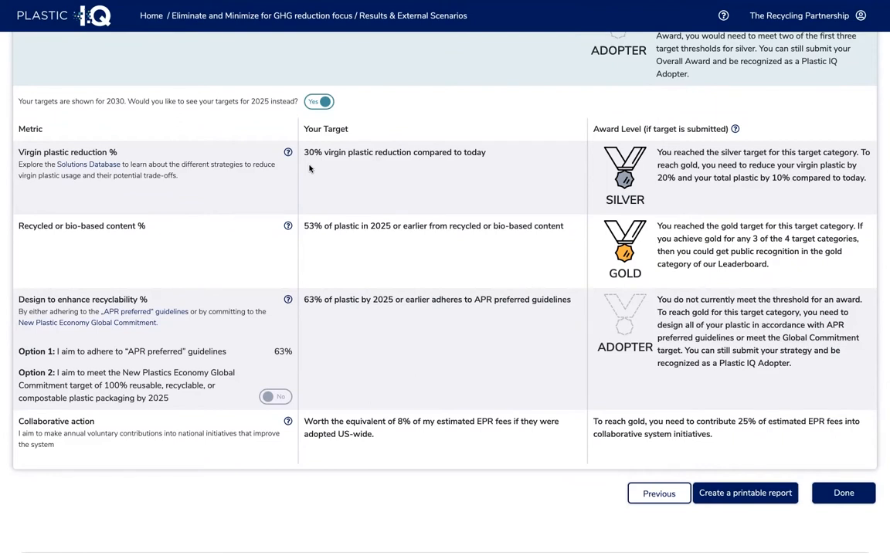
{"action": "left_click", "coordinate": [320, 109]}
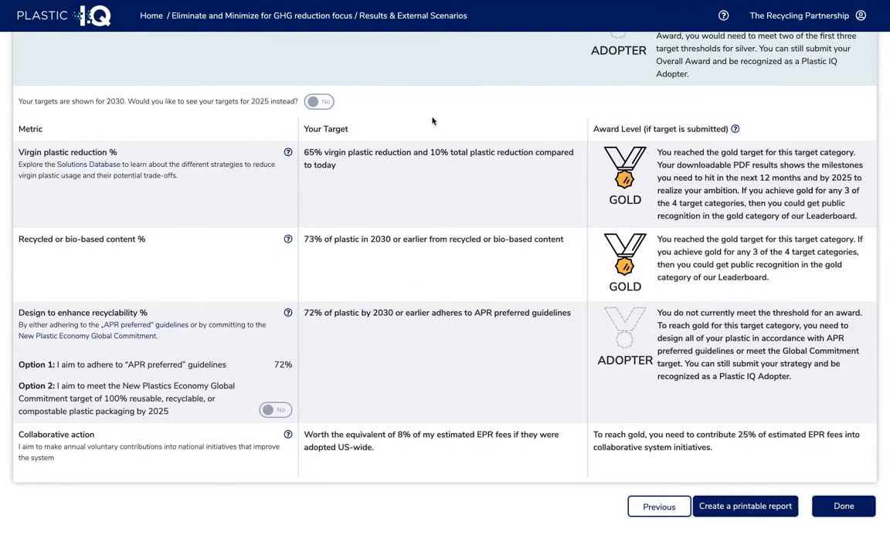
Step: Try Option 2, the New Plastics Economy Global Commitment target for recyclability design, and switch it off again
{"action": "scroll", "coordinate": [433, 122], "scroll_direction": "down", "scroll_amount": 1}
{"action": "scroll", "coordinate": [432, 121], "scroll_direction": "down", "scroll_amount": 1}
{"action": "scroll", "coordinate": [432, 122], "scroll_direction": "down", "scroll_amount": 1}
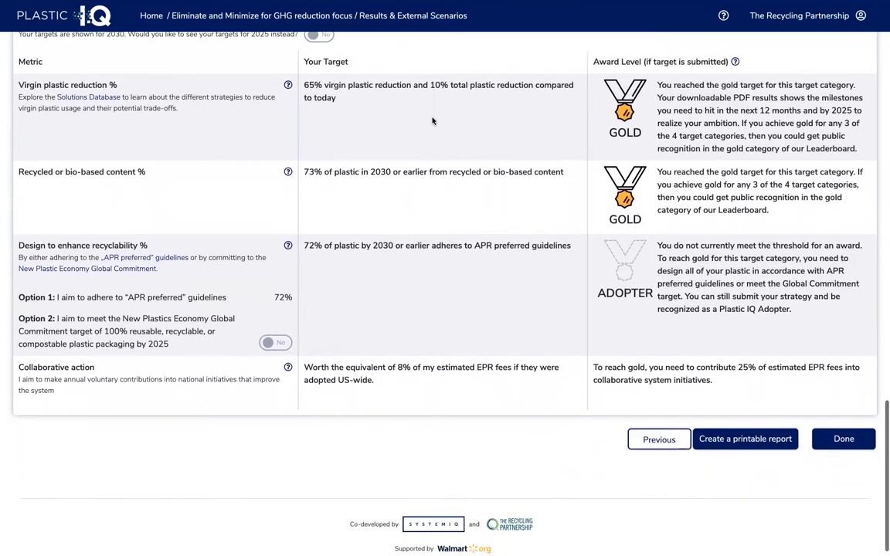
{"action": "left_click", "coordinate": [271, 342]}
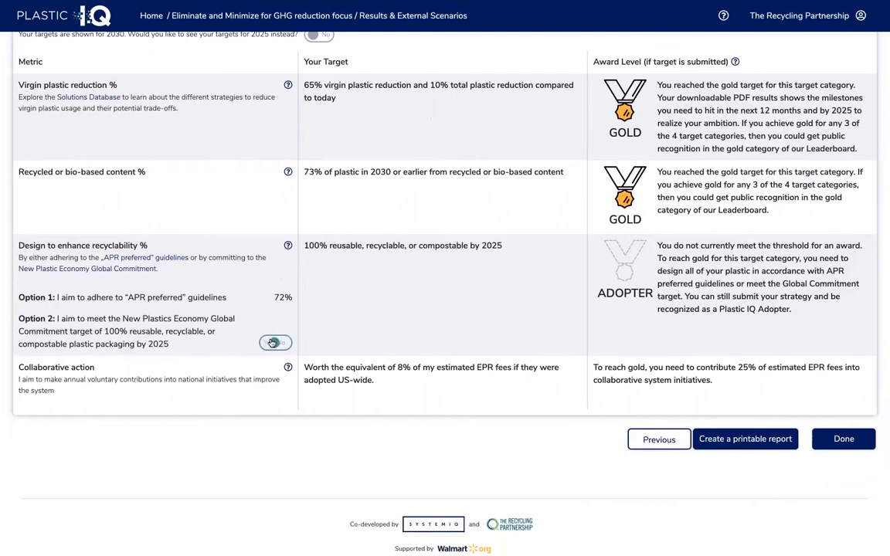
{"action": "scroll", "coordinate": [271, 342], "scroll_direction": "down", "scroll_amount": 1}
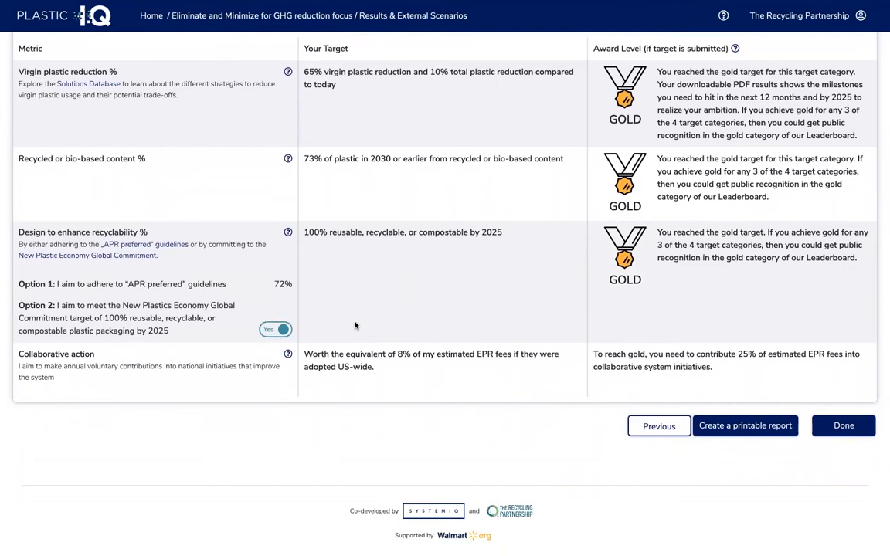
{"action": "left_click", "coordinate": [276, 329]}
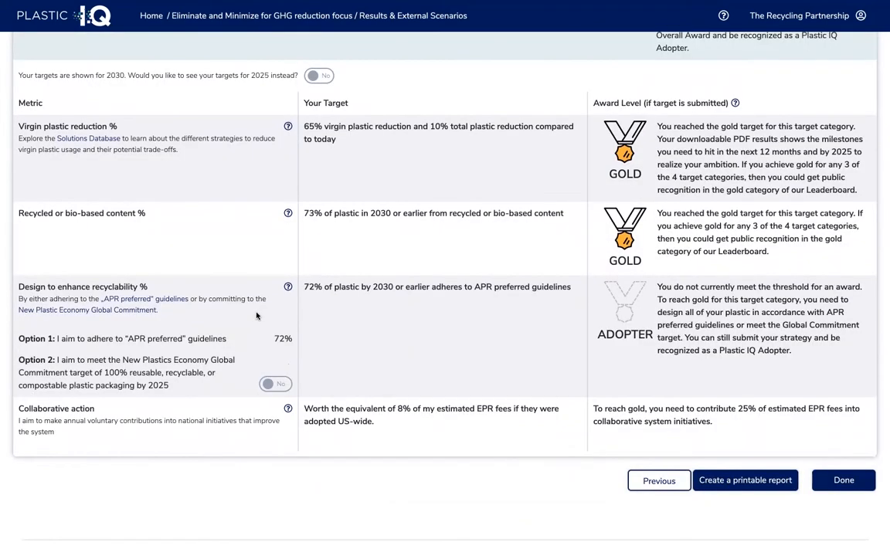
Step: Read the definition and calculation method in the help for the Design to enhance recyclability metric
{"action": "left_click", "coordinate": [287, 287]}
{"action": "scroll", "coordinate": [328, 280], "scroll_direction": "down", "scroll_amount": 2}
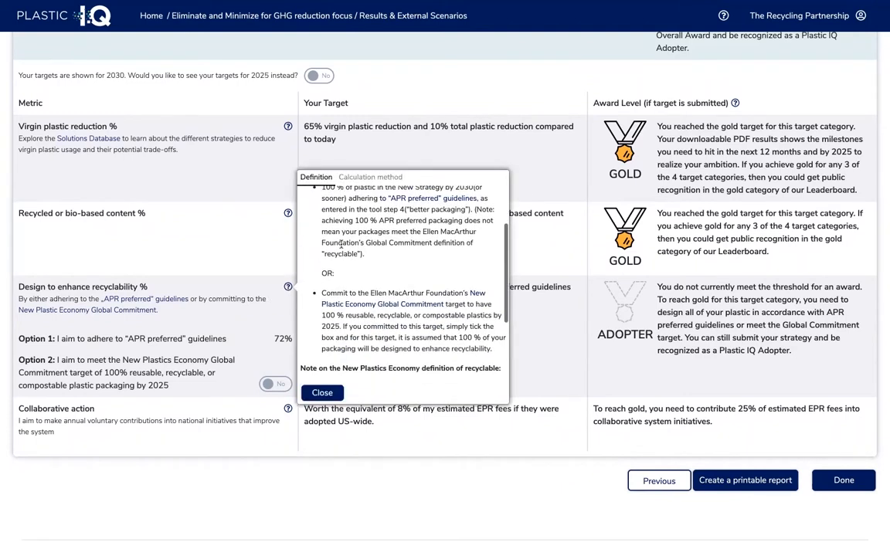
{"action": "left_click", "coordinate": [360, 183]}
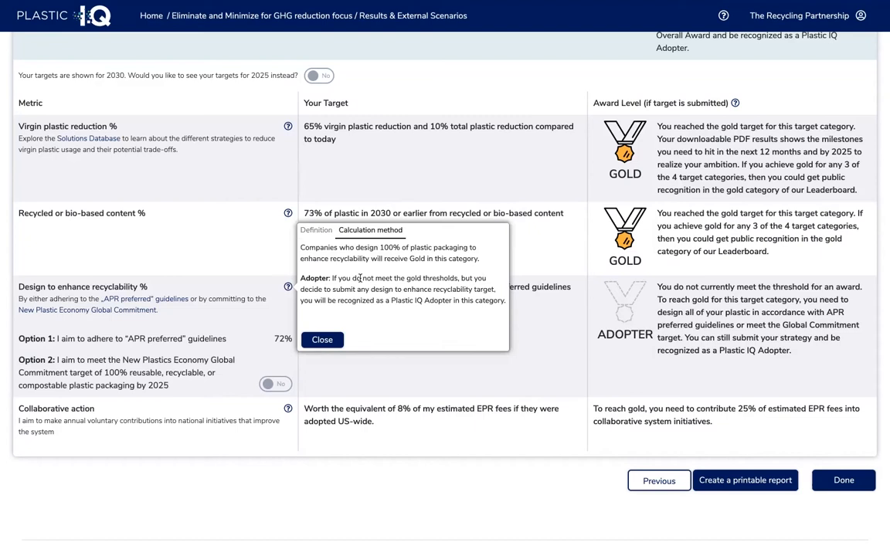
{"action": "scroll", "coordinate": [520, 197], "scroll_direction": "up", "scroll_amount": 3}
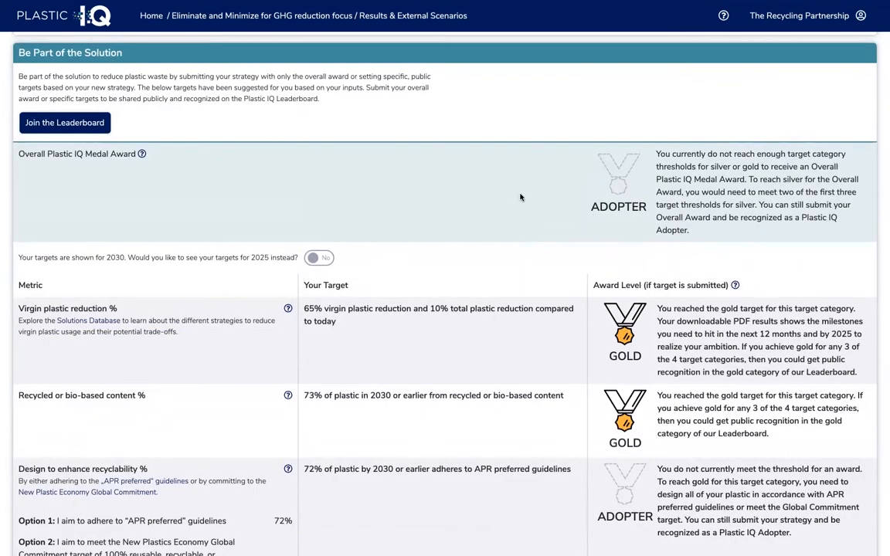
Step: Review the Overall Plastic IQ Medal Award and the award level of each 2030 target category
{"action": "scroll", "coordinate": [520, 198], "scroll_direction": "down", "scroll_amount": 1}
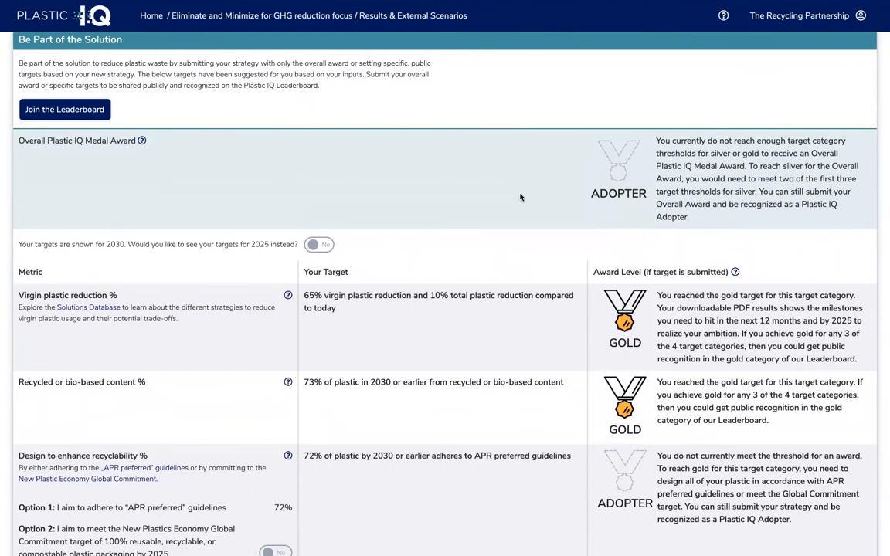
{"action": "scroll", "coordinate": [520, 198], "scroll_direction": "down", "scroll_amount": 1}
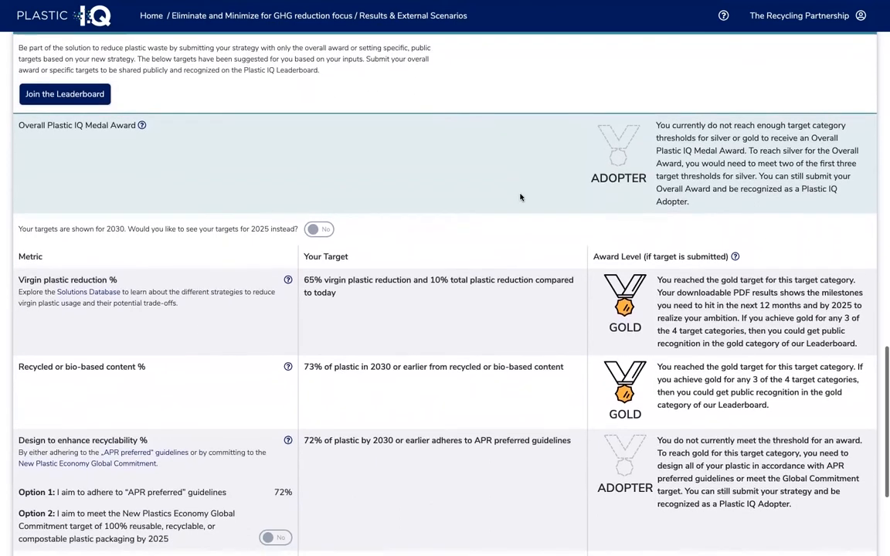
{"action": "scroll", "coordinate": [520, 198], "scroll_direction": "down", "scroll_amount": 2}
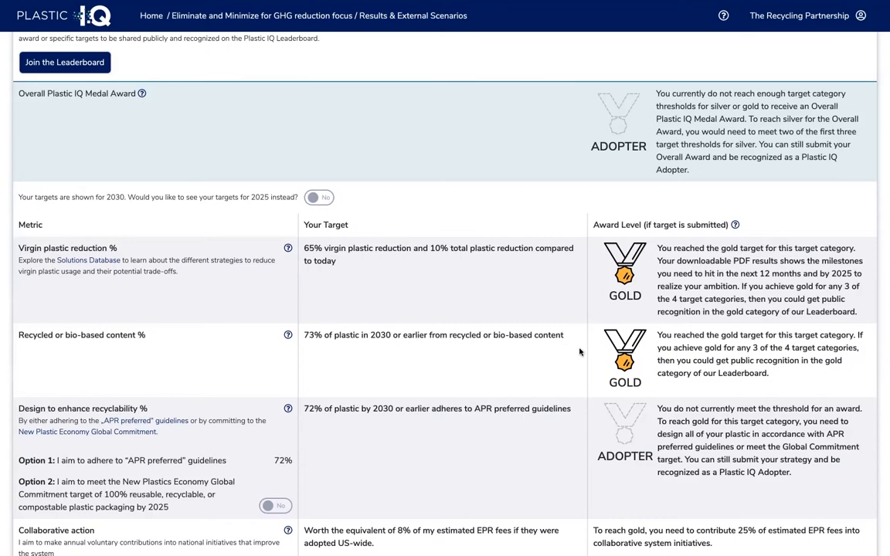
{"action": "scroll", "coordinate": [577, 350], "scroll_direction": "down", "scroll_amount": 2}
{"action": "scroll", "coordinate": [580, 352], "scroll_direction": "down", "scroll_amount": 1}
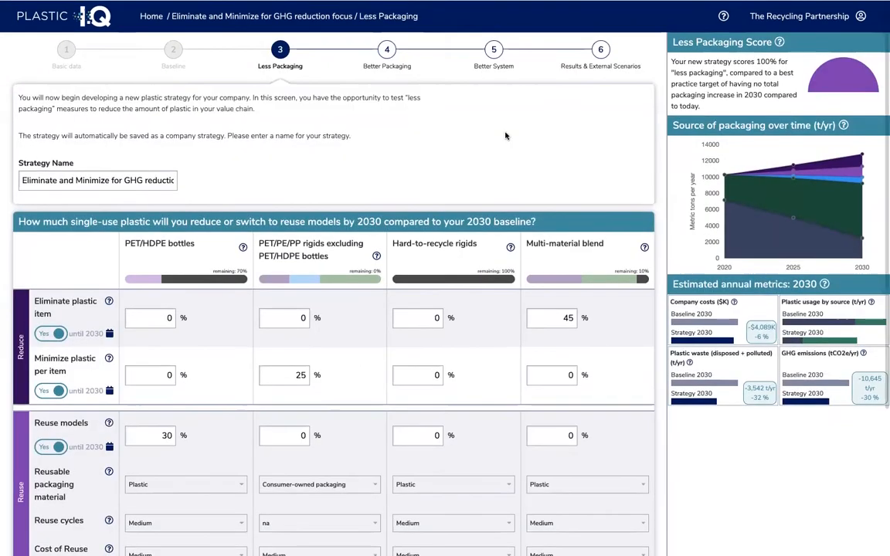
Step: Examine the strategy's reduce and reuse percentages per plastic category in the Less Packaging stage
{"action": "scroll", "coordinate": [506, 136], "scroll_direction": "down", "scroll_amount": 2}
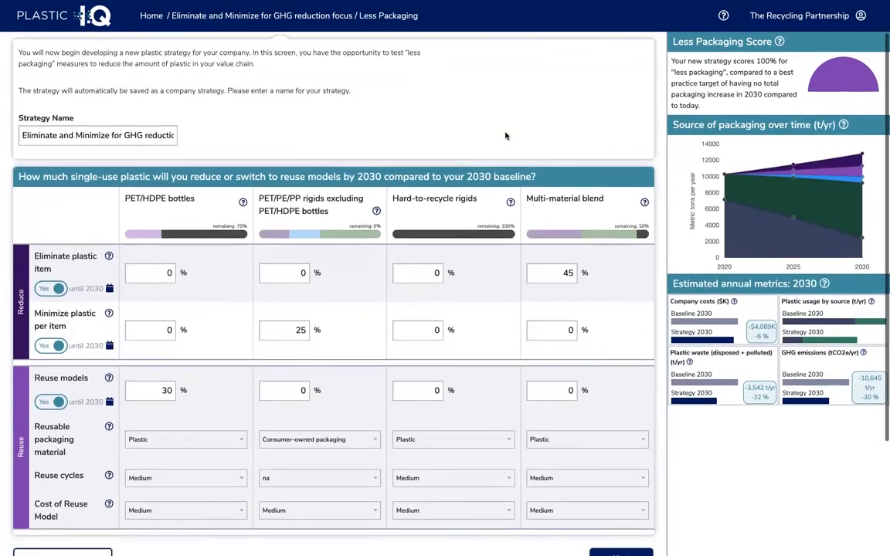
{"action": "scroll", "coordinate": [506, 136], "scroll_direction": "down", "scroll_amount": 1}
{"action": "scroll", "coordinate": [350, 75], "scroll_direction": "up", "scroll_amount": 3}
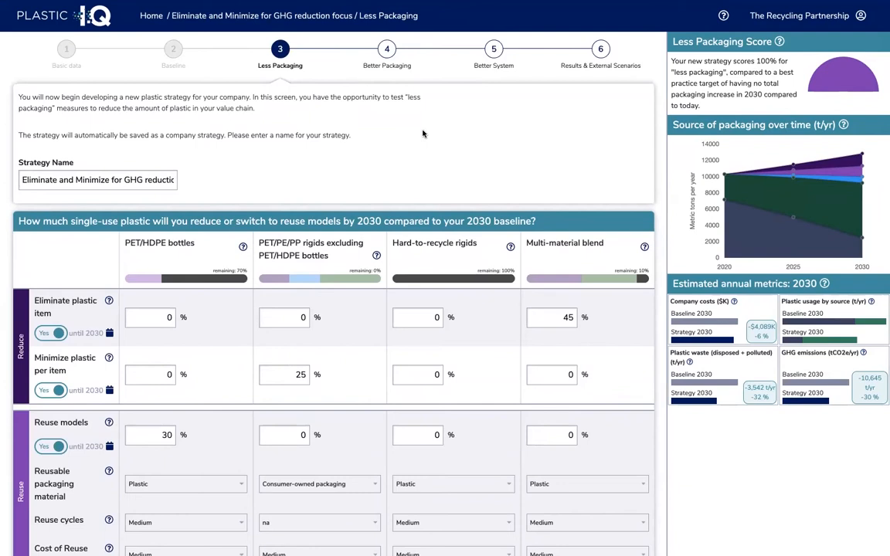
{"action": "scroll", "coordinate": [422, 134], "scroll_direction": "down", "scroll_amount": 1}
{"action": "scroll", "coordinate": [422, 134], "scroll_direction": "down", "scroll_amount": 1}
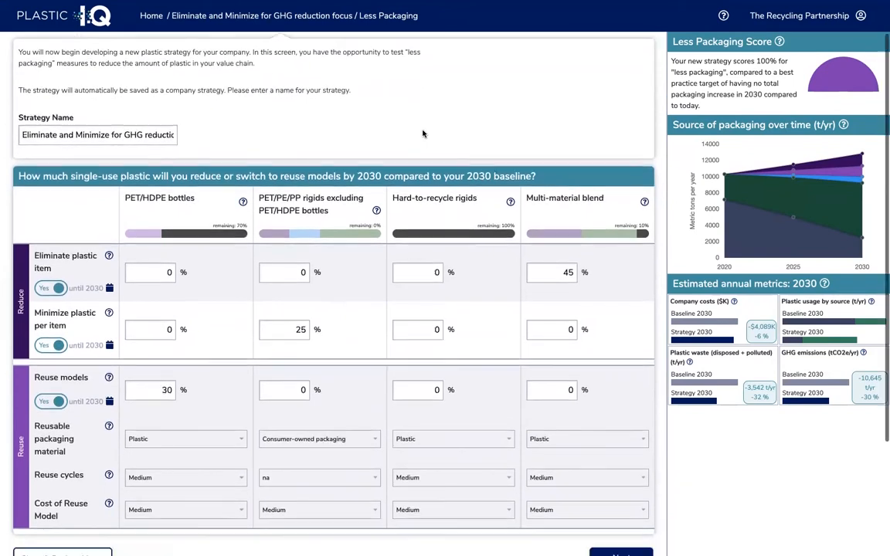
{"action": "scroll", "coordinate": [423, 133], "scroll_direction": "down", "scroll_amount": 3}
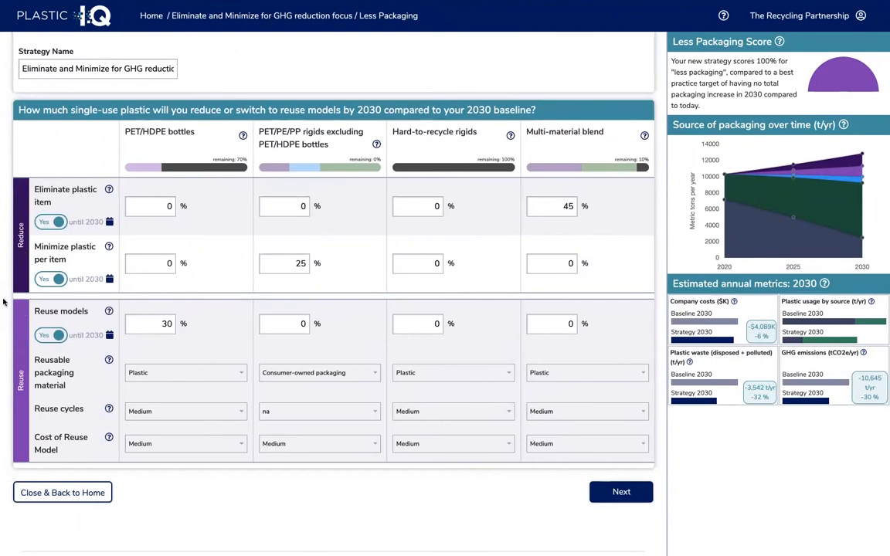
{"action": "scroll", "coordinate": [158, 221], "scroll_direction": "up", "scroll_amount": 3}
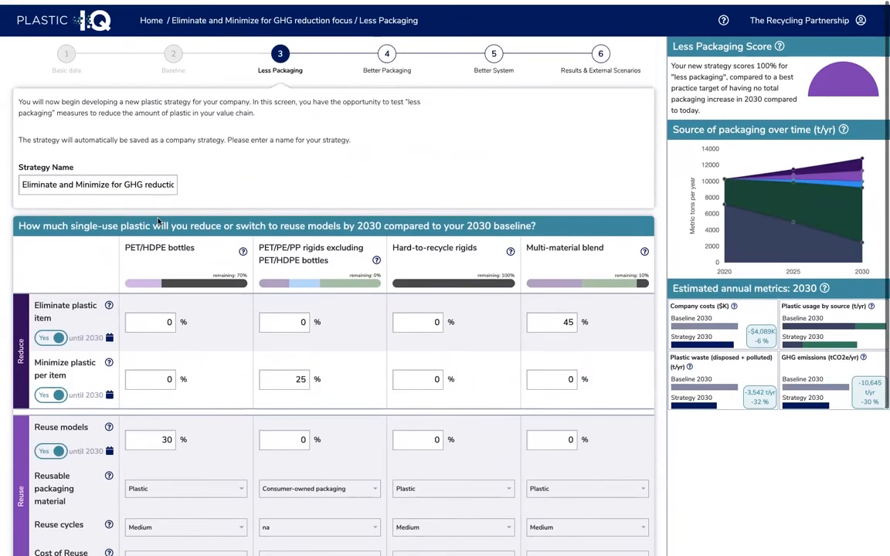
Step: Go to the Better Packaging stage and review its substitution, recyclability and feedstock inputs and the packaging source chart
{"action": "left_click", "coordinate": [387, 51]}
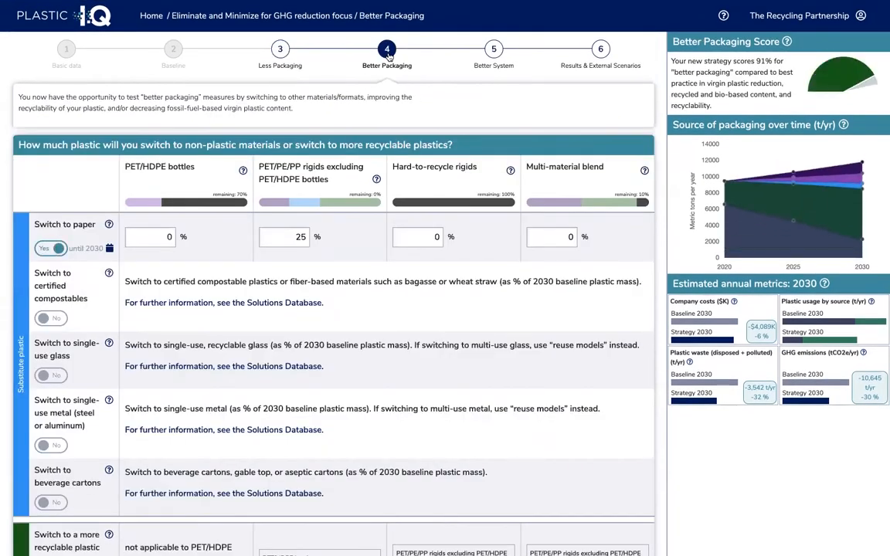
{"action": "scroll", "coordinate": [168, 230], "scroll_direction": "down", "scroll_amount": 3}
{"action": "scroll", "coordinate": [168, 230], "scroll_direction": "down", "scroll_amount": 5}
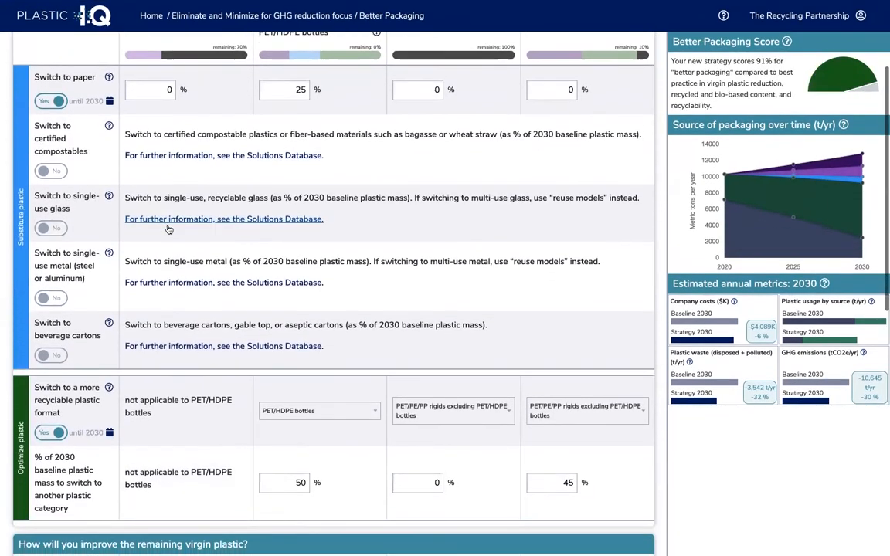
{"action": "scroll", "coordinate": [168, 229], "scroll_direction": "down", "scroll_amount": 3}
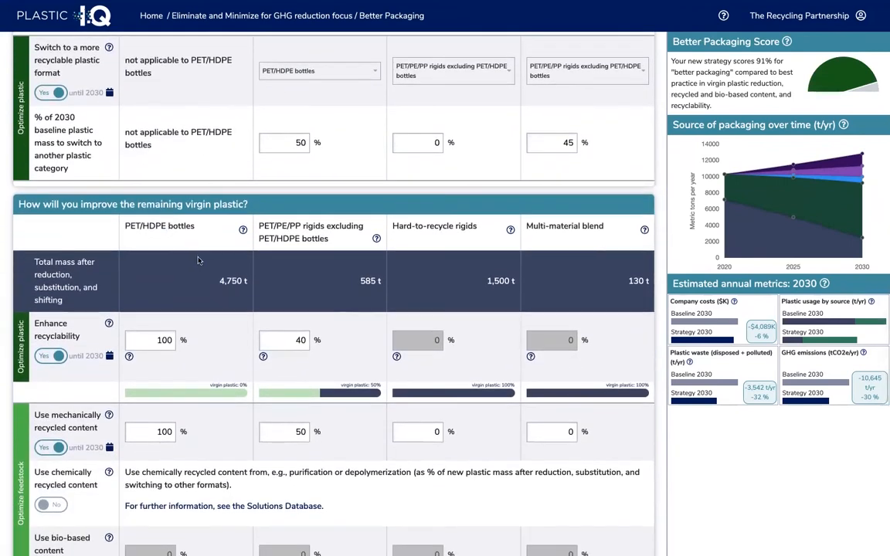
{"action": "scroll", "coordinate": [198, 261], "scroll_direction": "down", "scroll_amount": 2}
{"action": "mouse_move", "coordinate": [743, 224]}
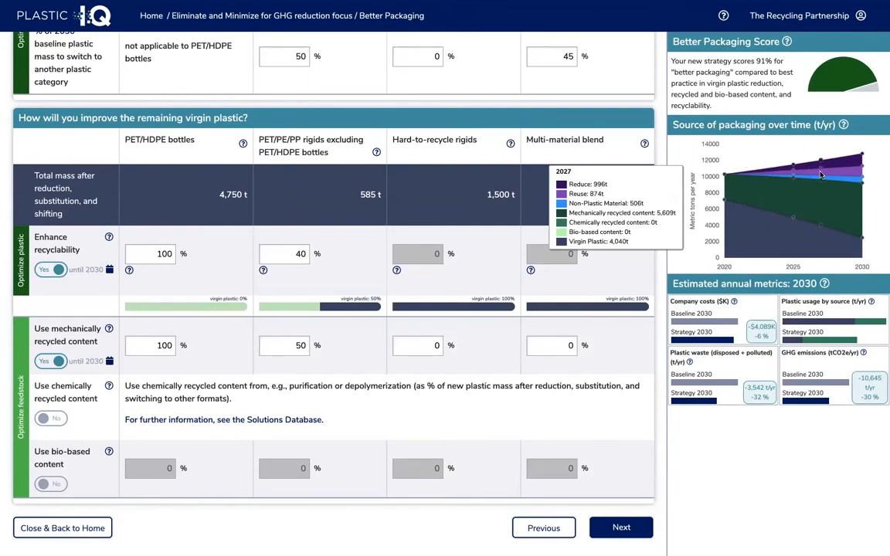
{"action": "scroll", "coordinate": [821, 175], "scroll_direction": "down", "scroll_amount": 1}
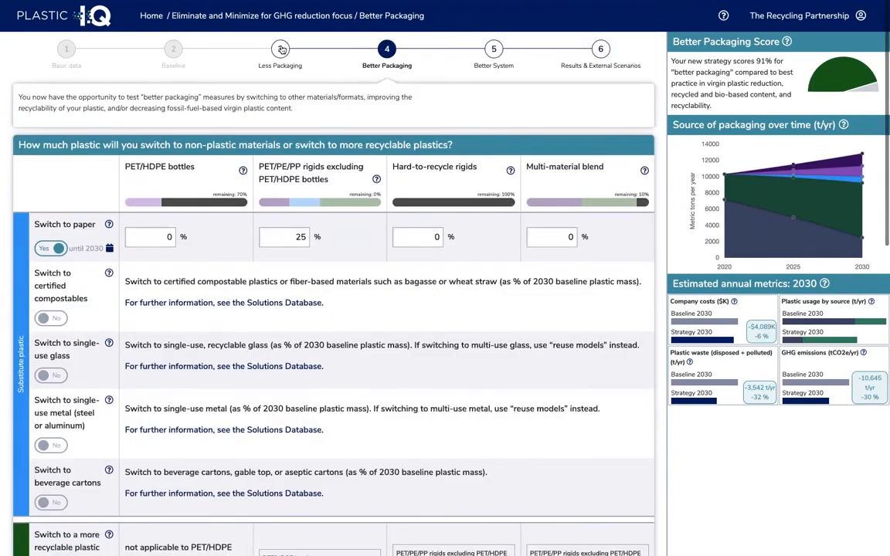
Step: Return to the Less Packaging stage and look over the Reduce and Reuse lever groups
{"action": "left_click", "coordinate": [281, 50]}
{"action": "scroll", "coordinate": [288, 204], "scroll_direction": "down", "scroll_amount": 1}
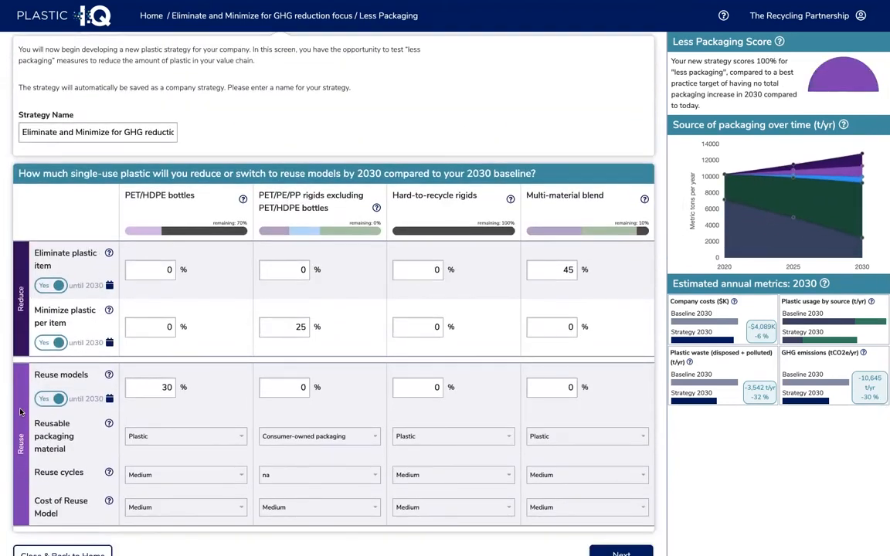
{"action": "scroll", "coordinate": [237, 153], "scroll_direction": "up", "scroll_amount": 1}
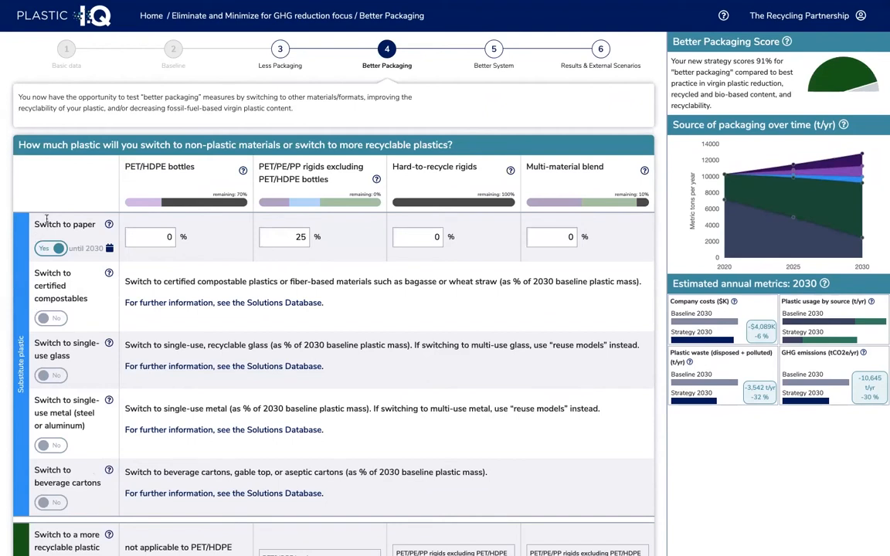
Step: Examine the Substitute plastic, Optimize plastic and Optimize feedstock lever groups in the Better Packaging stage
{"action": "scroll", "coordinate": [251, 164], "scroll_direction": "down", "scroll_amount": 1}
{"action": "scroll", "coordinate": [251, 164], "scroll_direction": "up", "scroll_amount": 1}
{"action": "scroll", "coordinate": [251, 165], "scroll_direction": "down", "scroll_amount": 1}
{"action": "scroll", "coordinate": [251, 165], "scroll_direction": "down", "scroll_amount": 4}
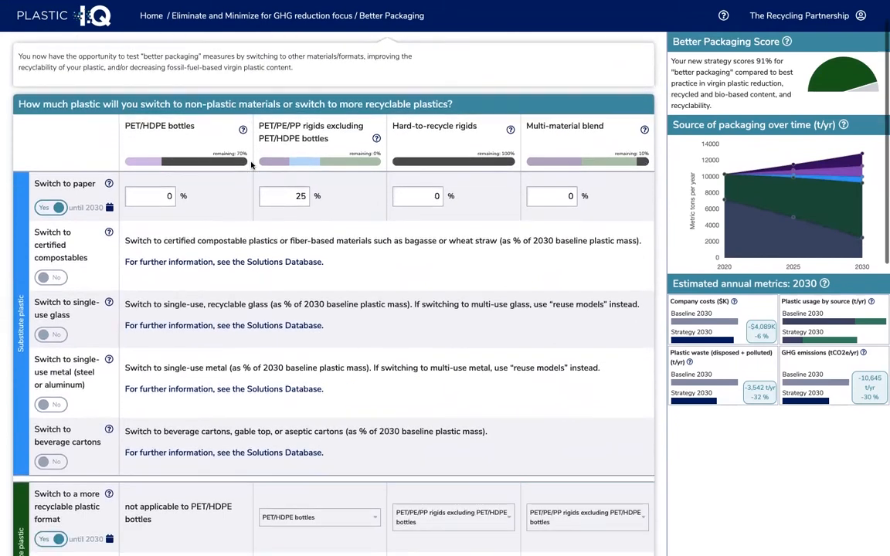
{"action": "scroll", "coordinate": [251, 165], "scroll_direction": "down", "scroll_amount": 8}
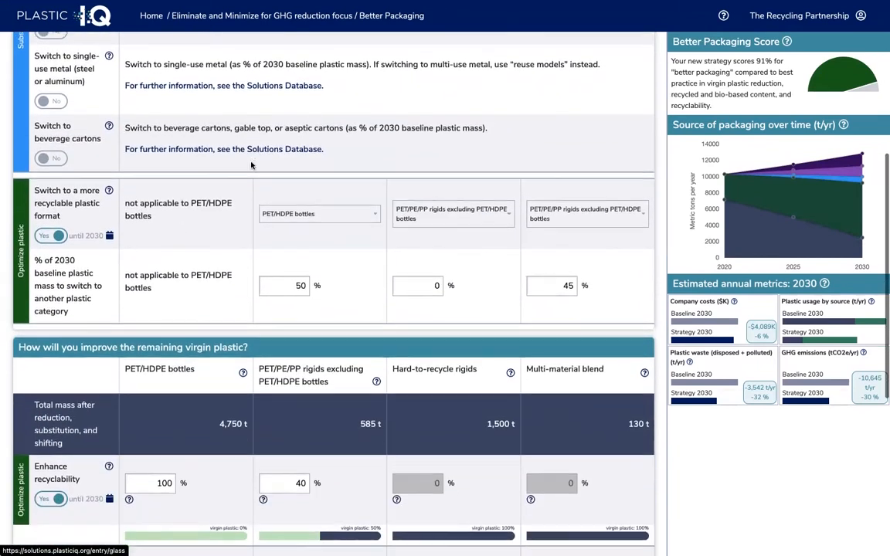
{"action": "scroll", "coordinate": [251, 165], "scroll_direction": "down", "scroll_amount": 5}
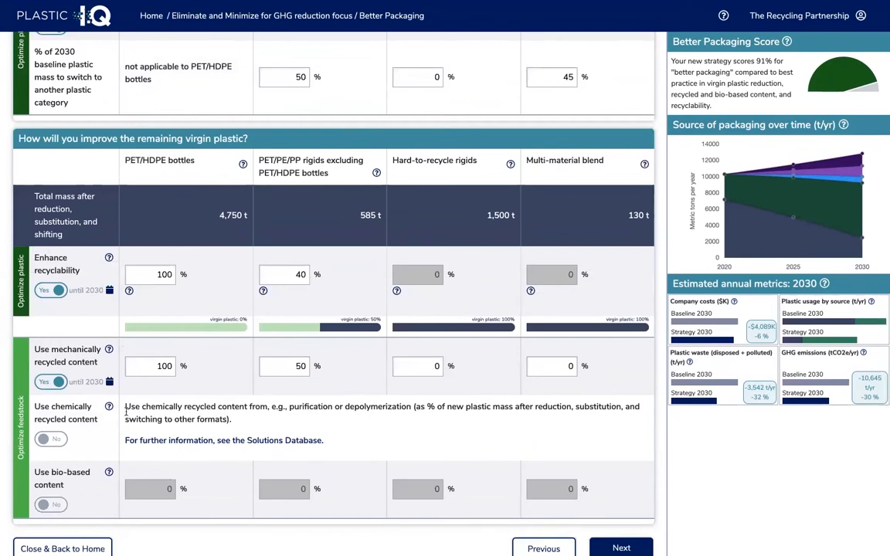
Step: Look back over the Better Packaging stage from the remaining virgin plastic levers to the Substitute plastic options
{"action": "scroll", "coordinate": [125, 412], "scroll_direction": "up", "scroll_amount": 3}
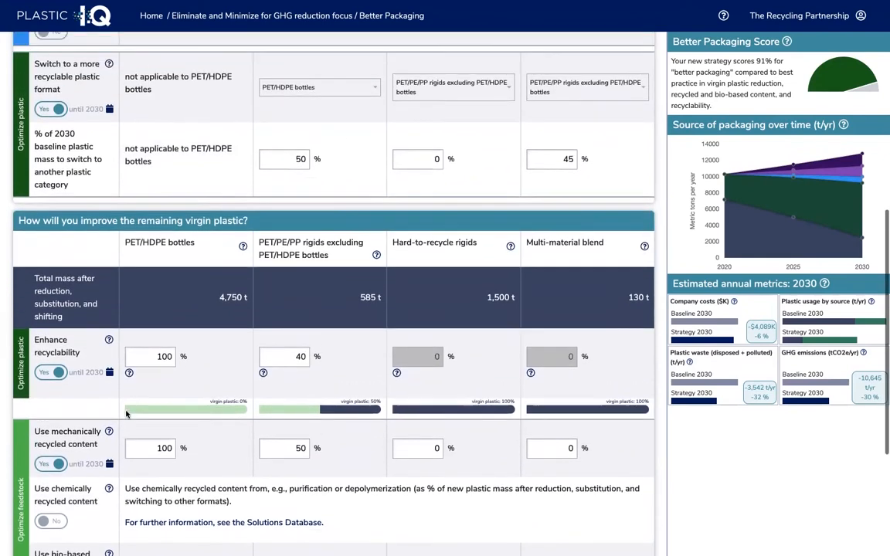
{"action": "scroll", "coordinate": [126, 414], "scroll_direction": "up", "scroll_amount": 5}
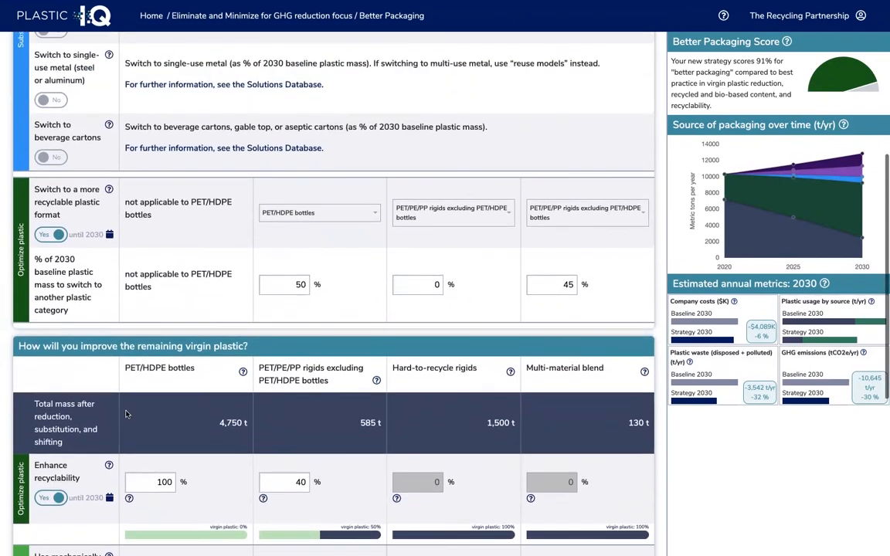
{"action": "scroll", "coordinate": [127, 414], "scroll_direction": "up", "scroll_amount": 9}
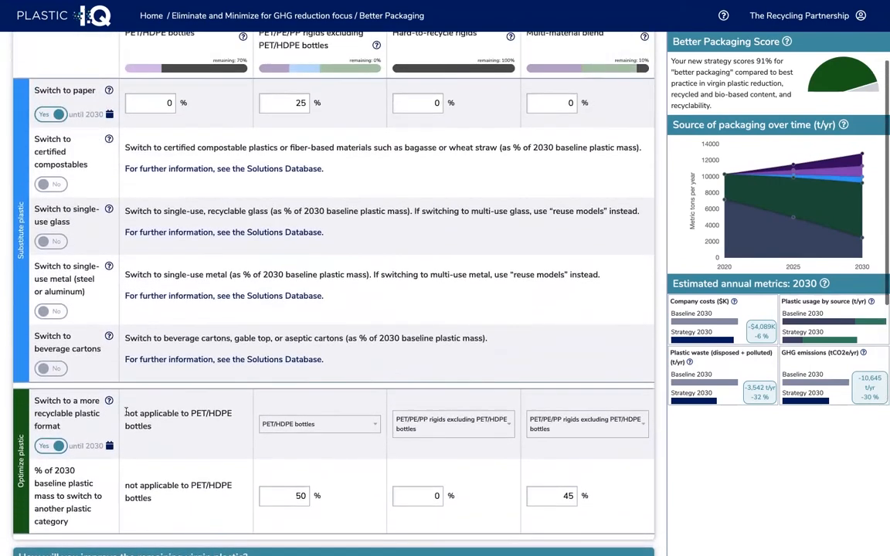
{"action": "scroll", "coordinate": [127, 414], "scroll_direction": "up", "scroll_amount": 2}
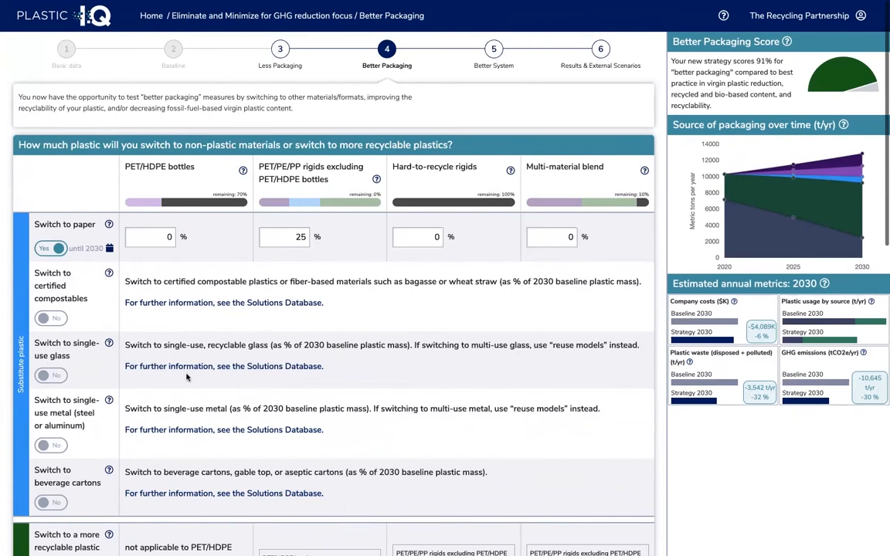
{"action": "scroll", "coordinate": [186, 376], "scroll_direction": "down", "scroll_amount": 1}
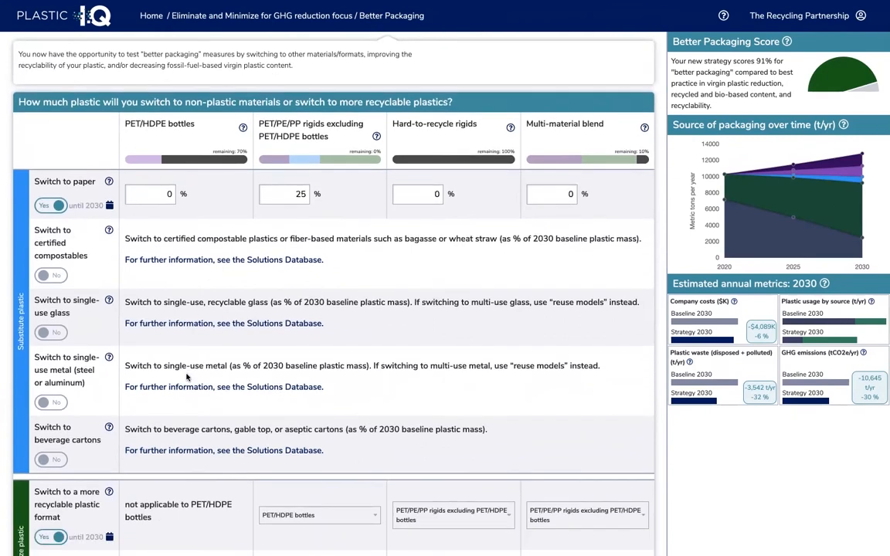
{"action": "scroll", "coordinate": [186, 376], "scroll_direction": "down", "scroll_amount": 1}
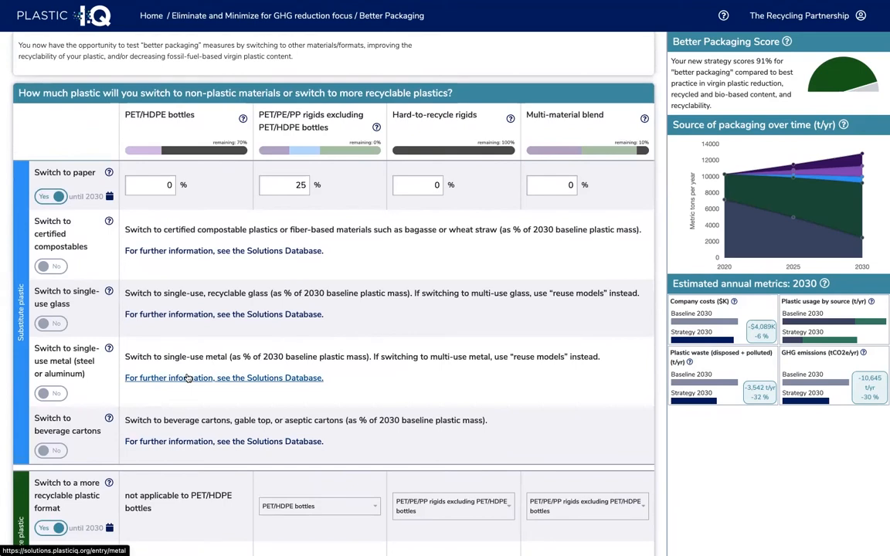
{"action": "scroll", "coordinate": [186, 378], "scroll_direction": "up", "scroll_amount": 2}
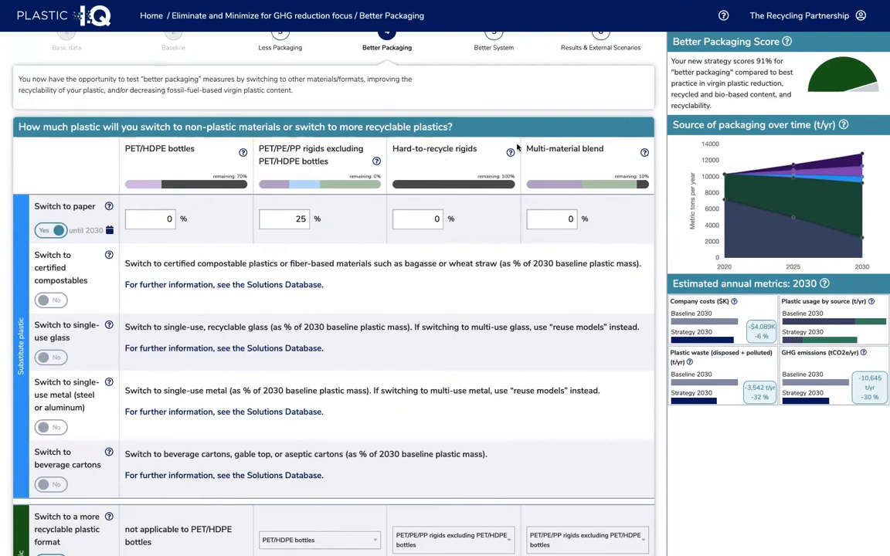
Step: Examine the settings for switching each plastic category to a more recyclable plastic format
{"action": "scroll", "coordinate": [517, 147], "scroll_direction": "down", "scroll_amount": 1}
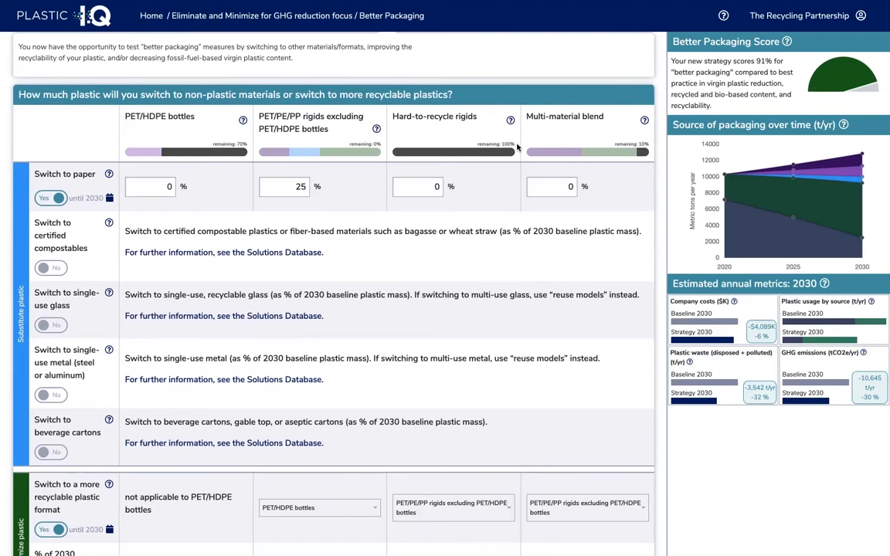
{"action": "scroll", "coordinate": [463, 155], "scroll_direction": "down", "scroll_amount": 2}
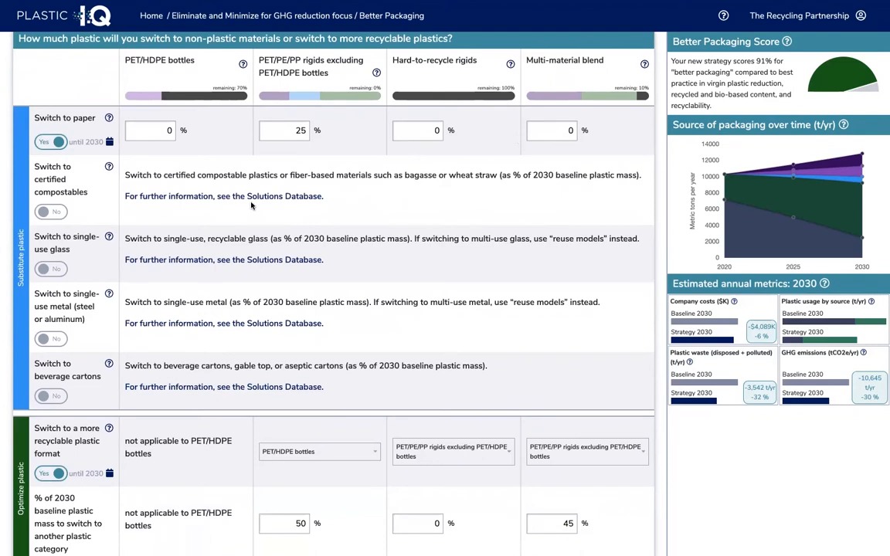
{"action": "scroll", "coordinate": [251, 205], "scroll_direction": "down", "scroll_amount": 4}
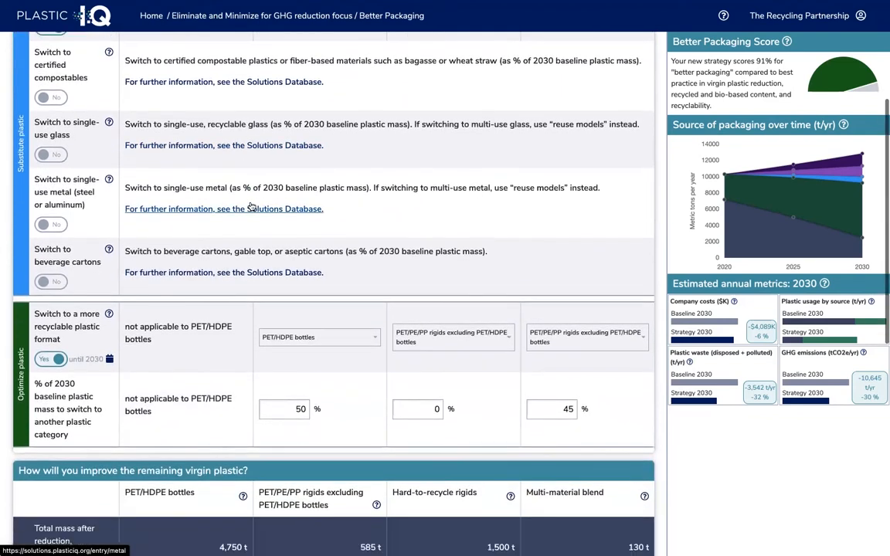
{"action": "scroll", "coordinate": [251, 207], "scroll_direction": "down", "scroll_amount": 1}
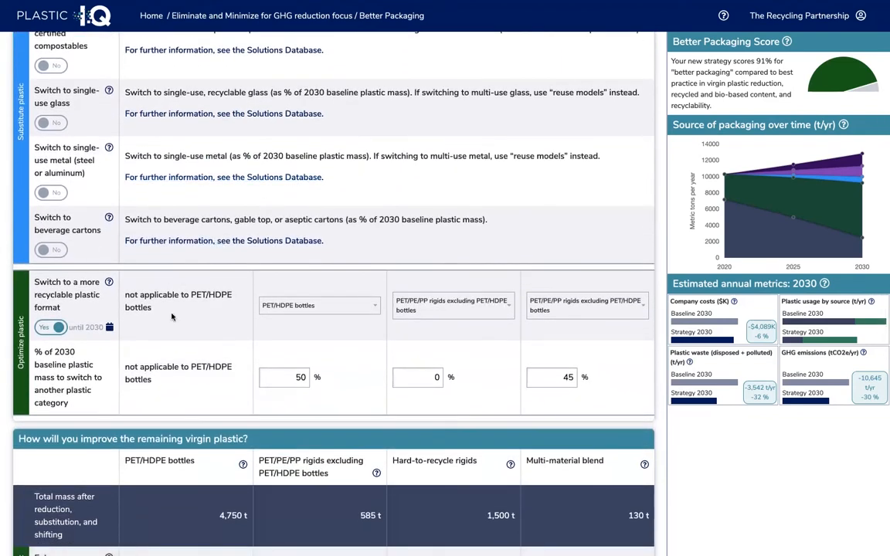
{"action": "scroll", "coordinate": [172, 317], "scroll_direction": "up", "scroll_amount": 1}
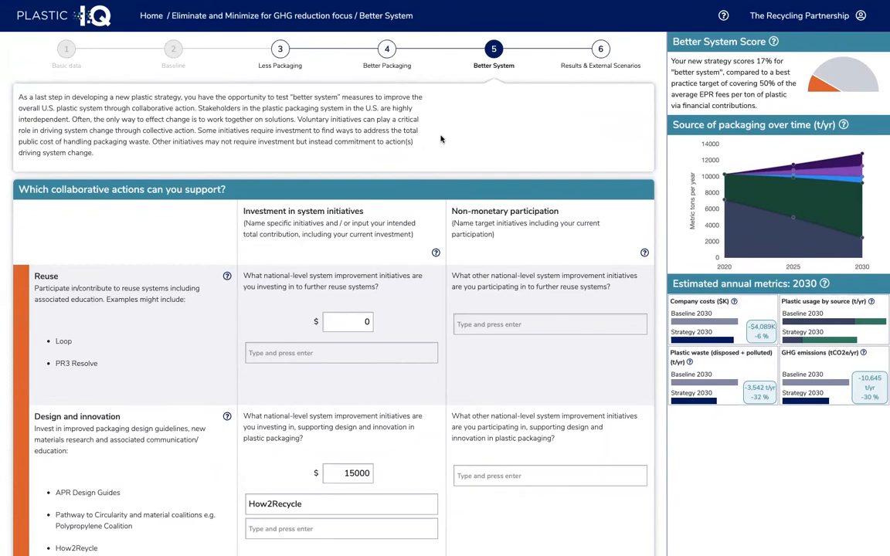
Step: Examine the Reuse, Design and innovation, and Collection and recycling initiatives in the Better System stage
{"action": "scroll", "coordinate": [441, 139], "scroll_direction": "down", "scroll_amount": 2}
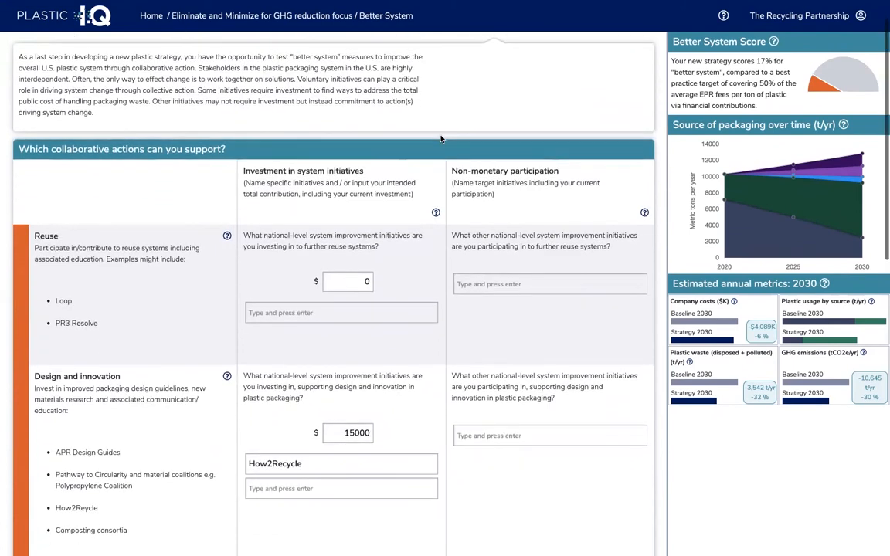
{"action": "scroll", "coordinate": [441, 139], "scroll_direction": "down", "scroll_amount": 2}
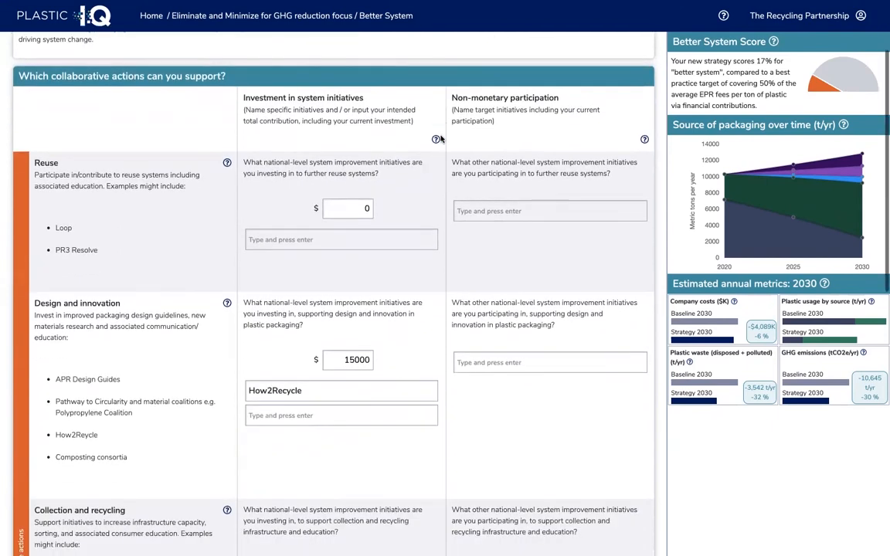
{"action": "scroll", "coordinate": [441, 139], "scroll_direction": "down", "scroll_amount": 1}
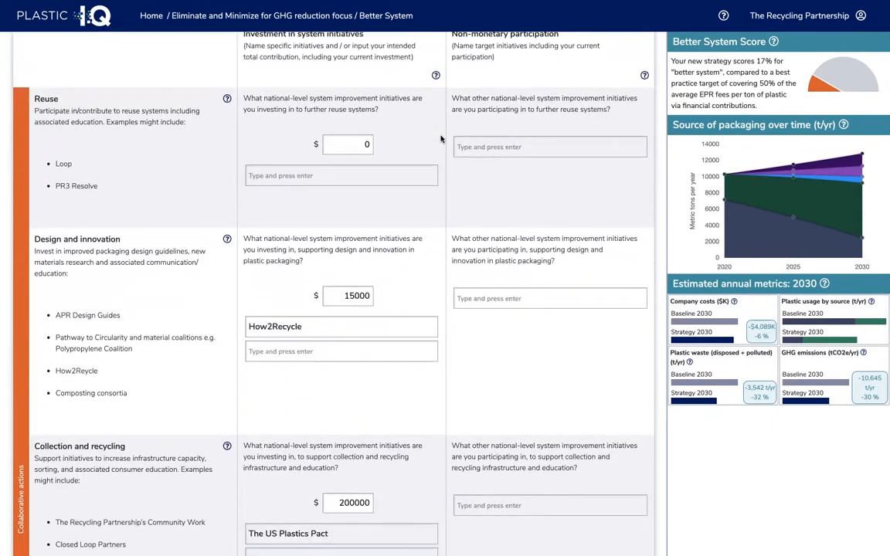
{"action": "scroll", "coordinate": [441, 139], "scroll_direction": "down", "scroll_amount": 2}
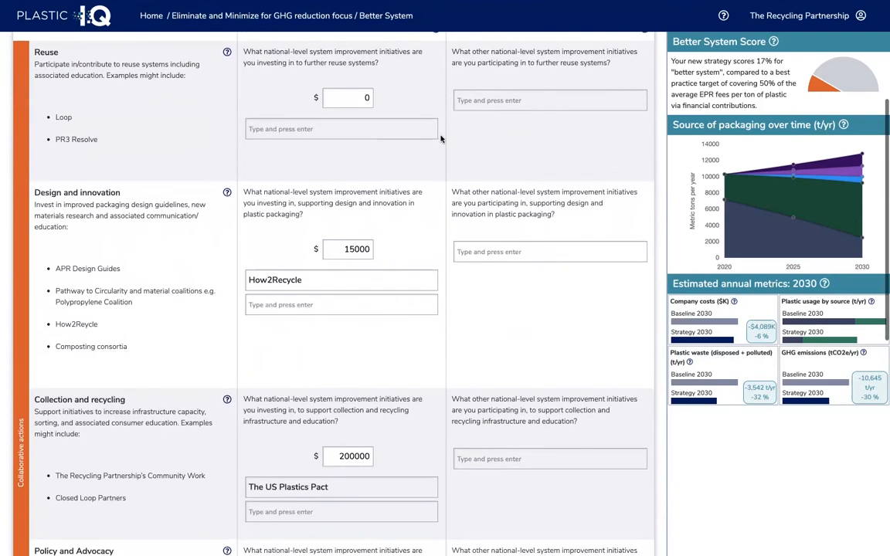
{"action": "scroll", "coordinate": [441, 139], "scroll_direction": "down", "scroll_amount": 2}
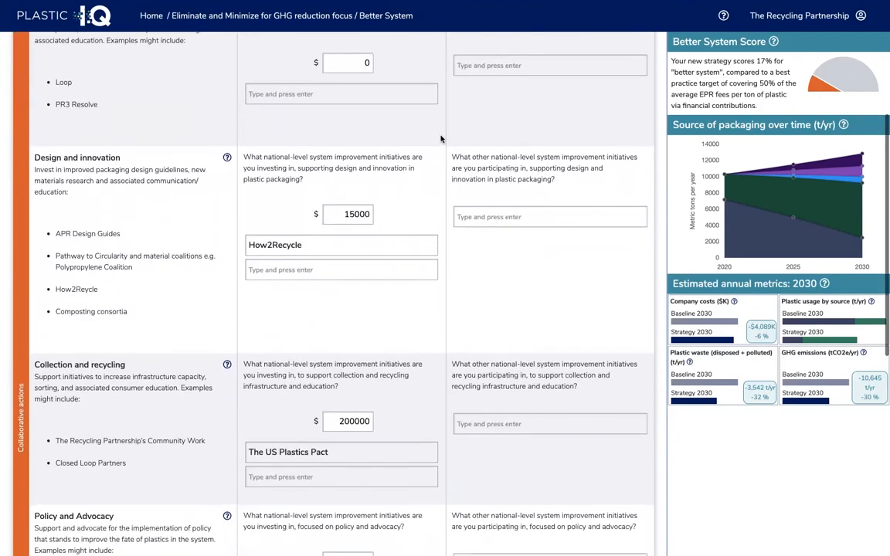
{"action": "scroll", "coordinate": [441, 139], "scroll_direction": "down", "scroll_amount": 1}
{"action": "scroll", "coordinate": [441, 139], "scroll_direction": "down", "scroll_amount": 1}
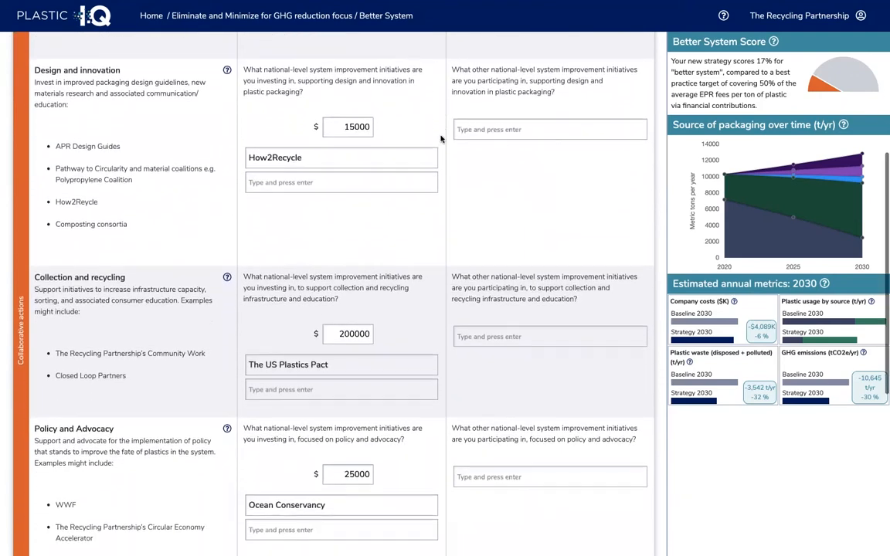
Step: Examine the Policy and Advocacy and the Recycled Plastics and Feedstock Development initiatives in the Better System stage
{"action": "scroll", "coordinate": [441, 139], "scroll_direction": "down", "scroll_amount": 1}
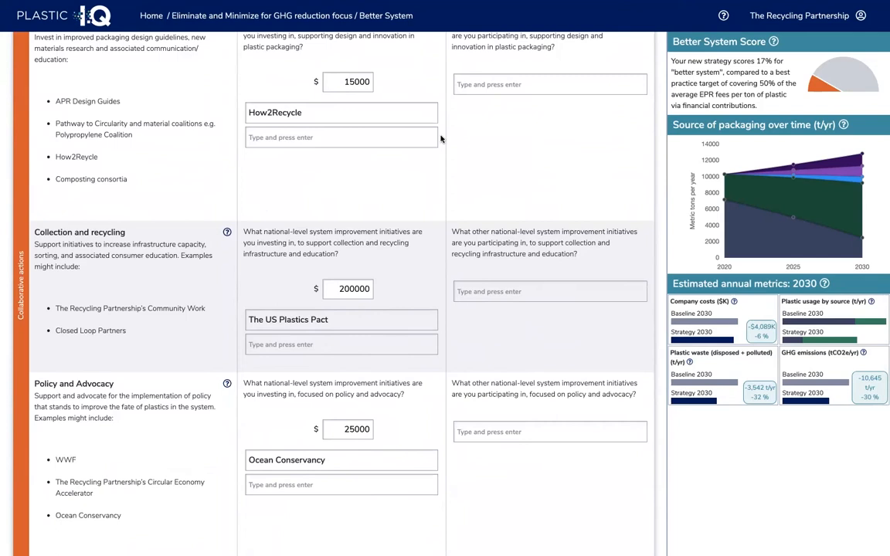
{"action": "scroll", "coordinate": [441, 139], "scroll_direction": "down", "scroll_amount": 1}
{"action": "scroll", "coordinate": [441, 139], "scroll_direction": "down", "scroll_amount": 1}
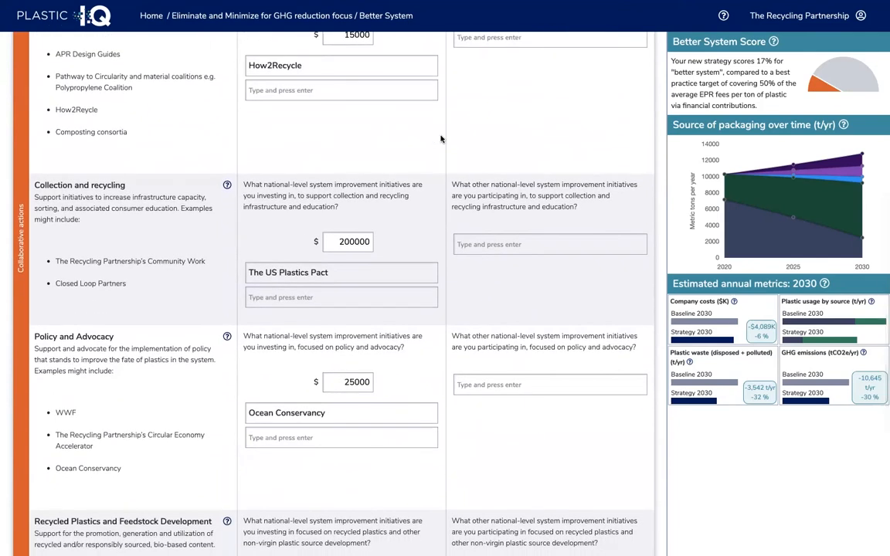
{"action": "scroll", "coordinate": [441, 139], "scroll_direction": "down", "scroll_amount": 1}
{"action": "scroll", "coordinate": [441, 139], "scroll_direction": "down", "scroll_amount": 3}
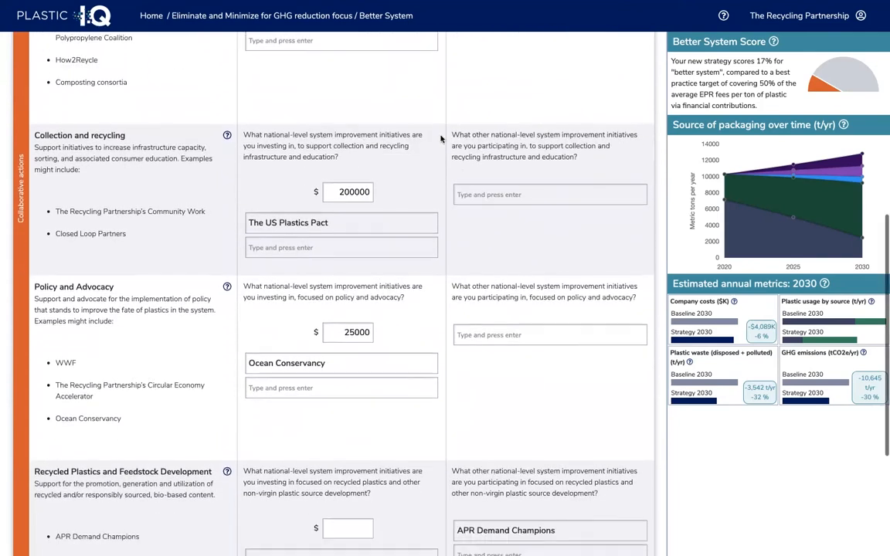
{"action": "scroll", "coordinate": [441, 139], "scroll_direction": "down", "scroll_amount": 3}
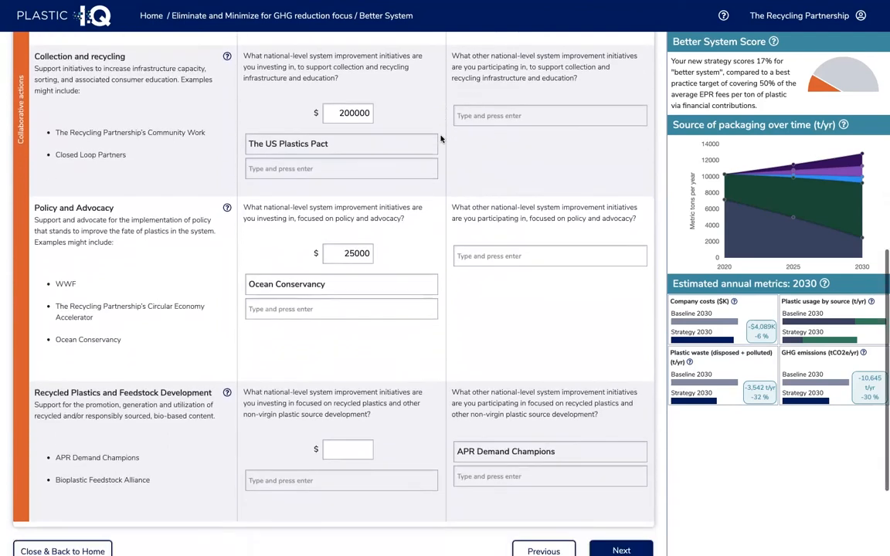
{"action": "scroll", "coordinate": [441, 140], "scroll_direction": "down", "scroll_amount": 1}
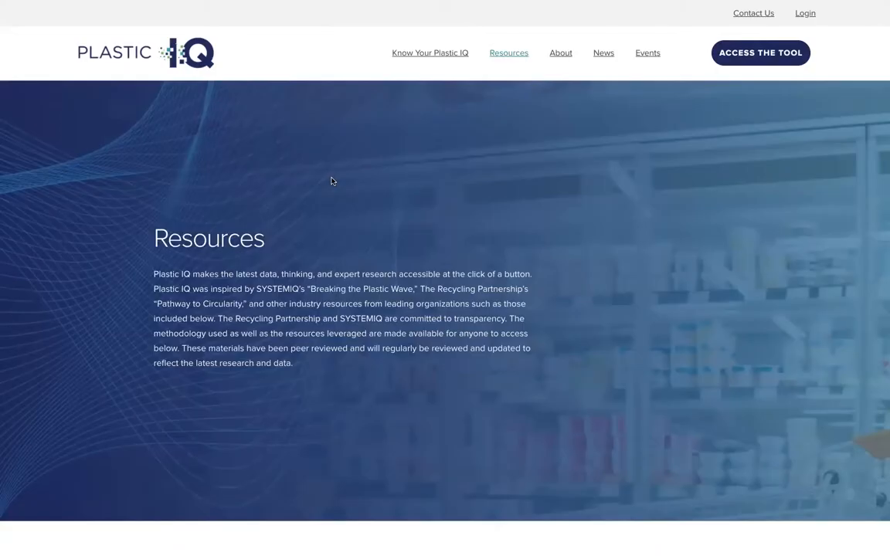
Step: Look through the Plastic IQ website's Resources page for the methodology document, Solutions Database and frequently asked questions
{"action": "scroll", "coordinate": [332, 182], "scroll_direction": "down", "scroll_amount": 1}
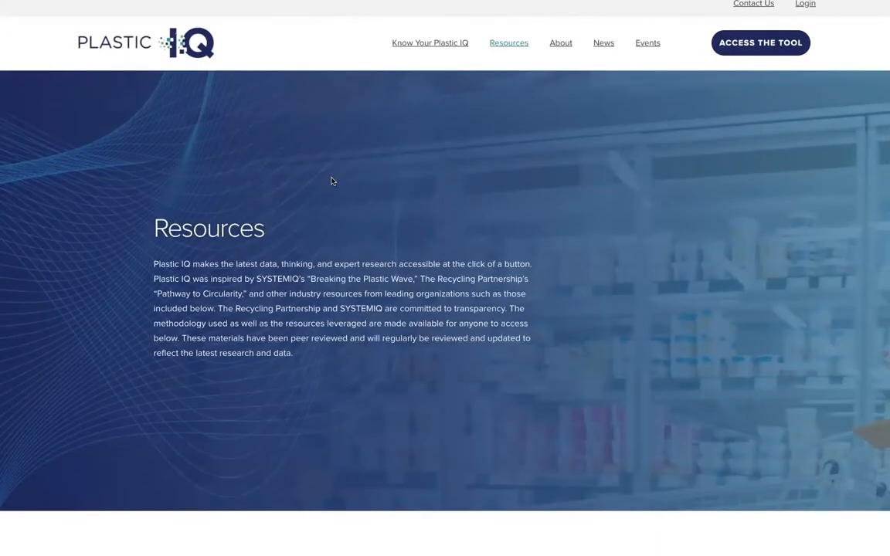
{"action": "scroll", "coordinate": [332, 183], "scroll_direction": "down", "scroll_amount": 1}
{"action": "scroll", "coordinate": [333, 182], "scroll_direction": "down", "scroll_amount": 6}
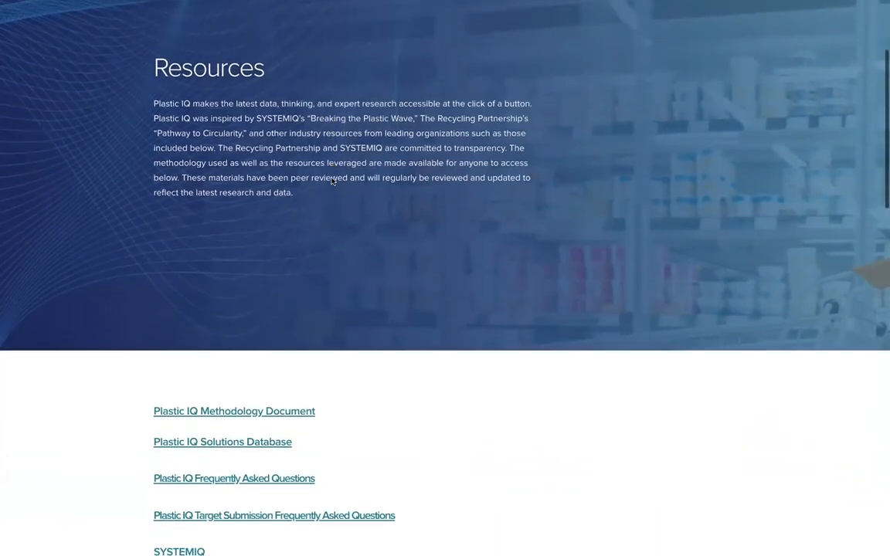
{"action": "scroll", "coordinate": [332, 181], "scroll_direction": "down", "scroll_amount": 3}
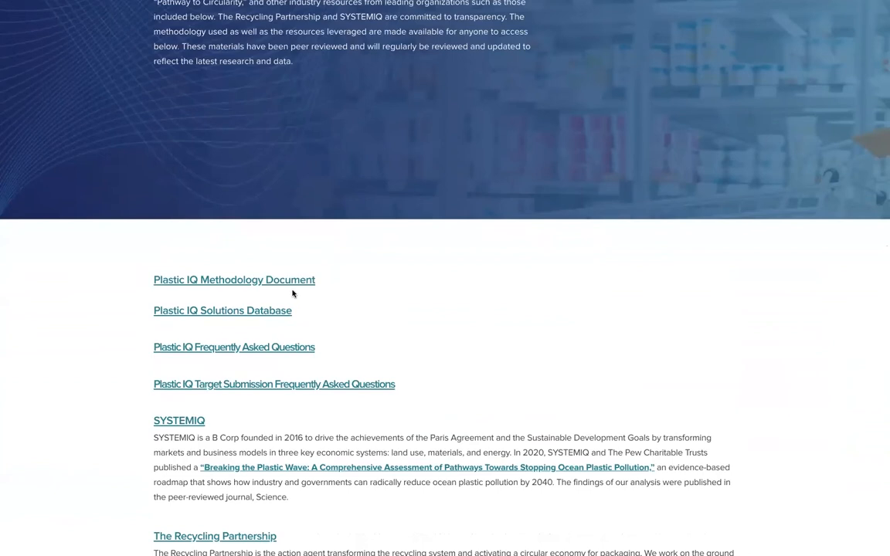
{"action": "scroll", "coordinate": [125, 307], "scroll_direction": "down", "scroll_amount": 1}
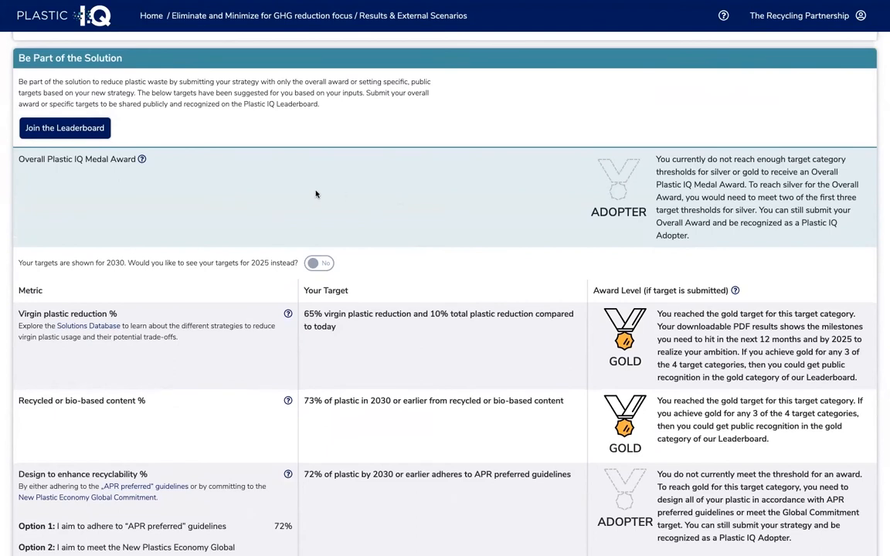
Step: Join the Leaderboard from the strategy's results and select the virgin plastic, recycled content, recyclability and voluntary contribution targets for submission
{"action": "left_click", "coordinate": [66, 128]}
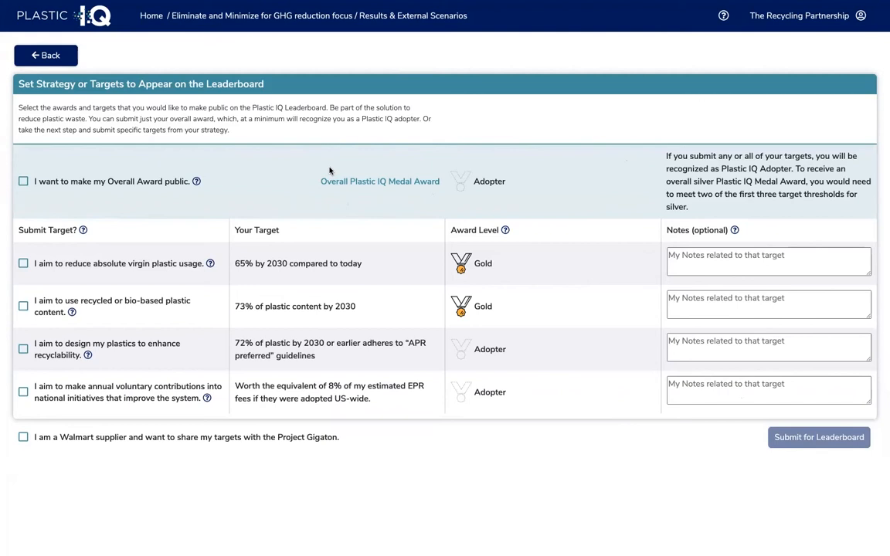
{"action": "left_click", "coordinate": [23, 265]}
{"action": "left_click", "coordinate": [23, 306]}
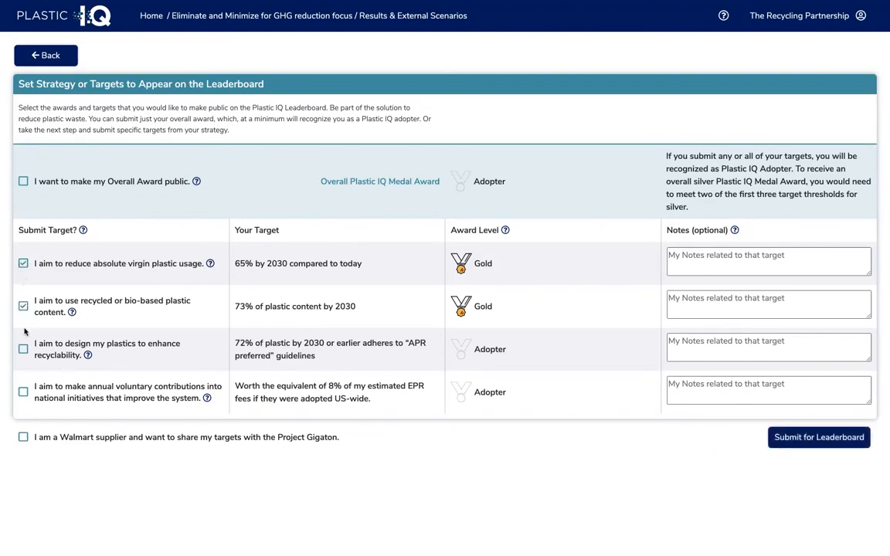
{"action": "left_click", "coordinate": [23, 349]}
{"action": "left_click", "coordinate": [24, 391]}
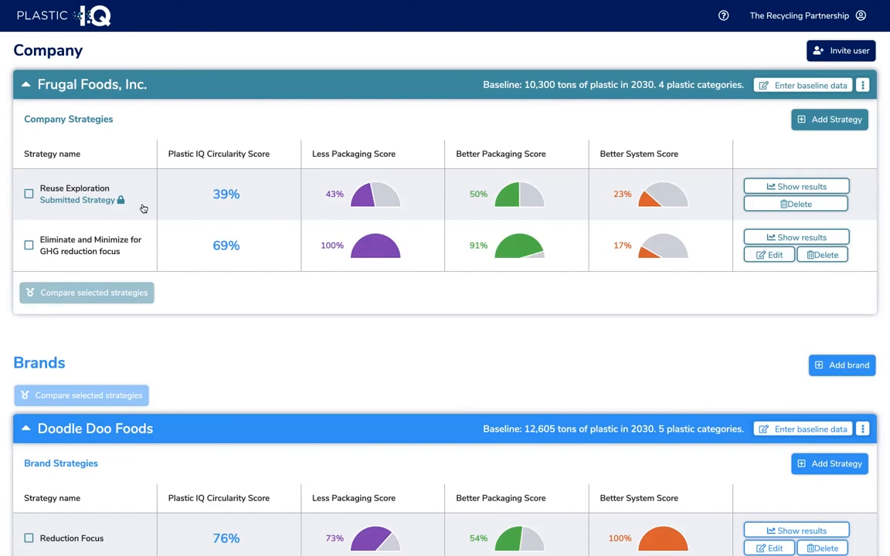
Step: Look over the company's strategy list and the Plastic IQ website's home page
{"action": "scroll", "coordinate": [143, 208], "scroll_direction": "down", "scroll_amount": 1}
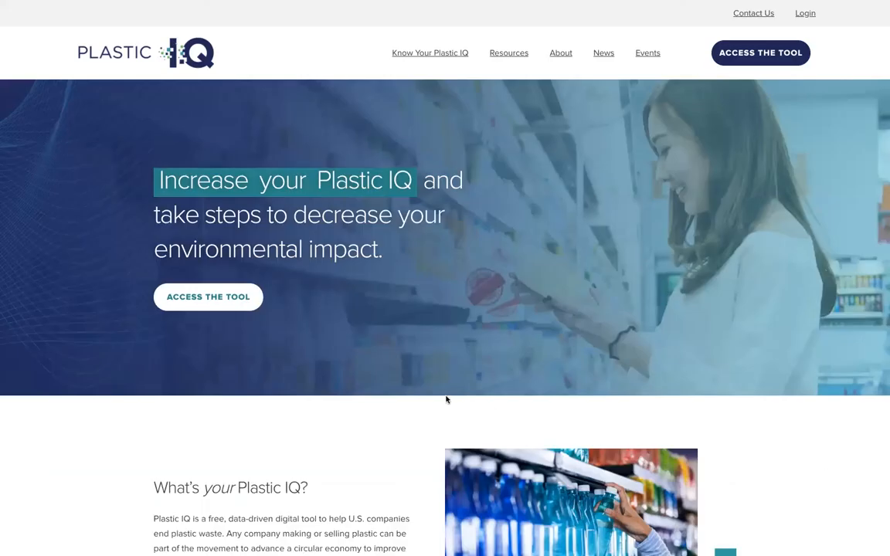
{"action": "scroll", "coordinate": [391, 430], "scroll_direction": "down", "scroll_amount": 8}
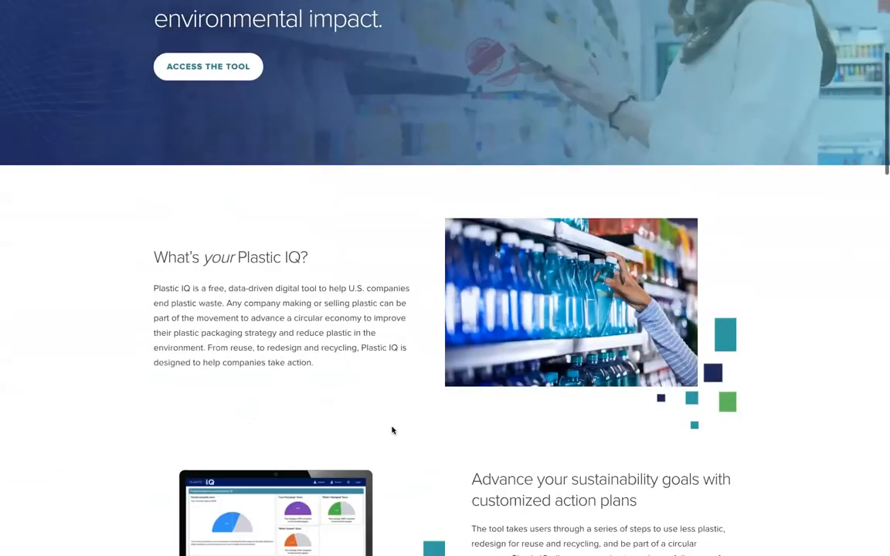
{"action": "scroll", "coordinate": [391, 430], "scroll_direction": "down", "scroll_amount": 12}
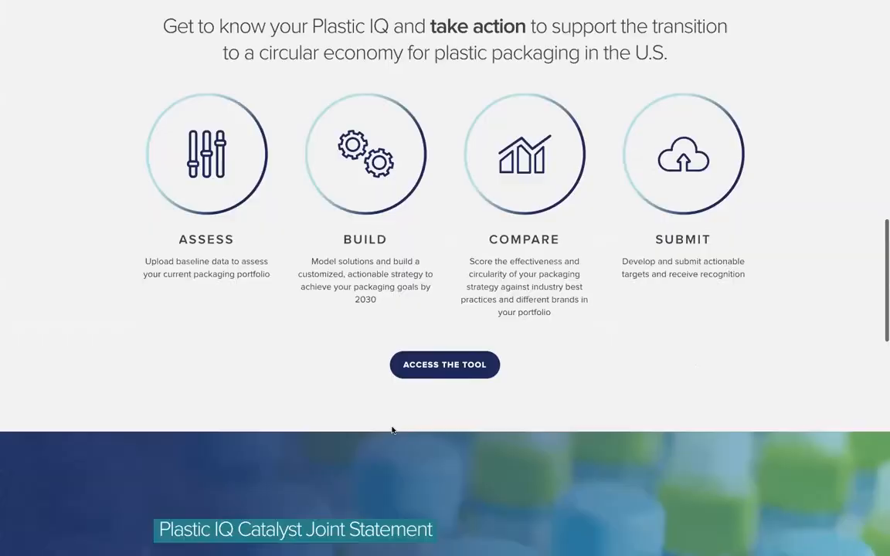
{"action": "scroll", "coordinate": [392, 427], "scroll_direction": "down", "scroll_amount": 5}
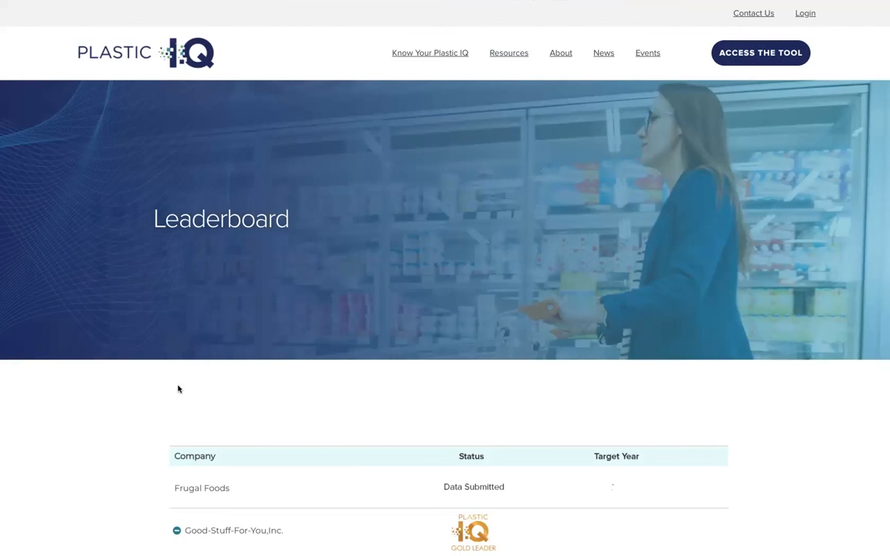
Step: Examine the public Leaderboard's company statuses, targets, award levels and target dates
{"action": "scroll", "coordinate": [178, 388], "scroll_direction": "down", "scroll_amount": 3}
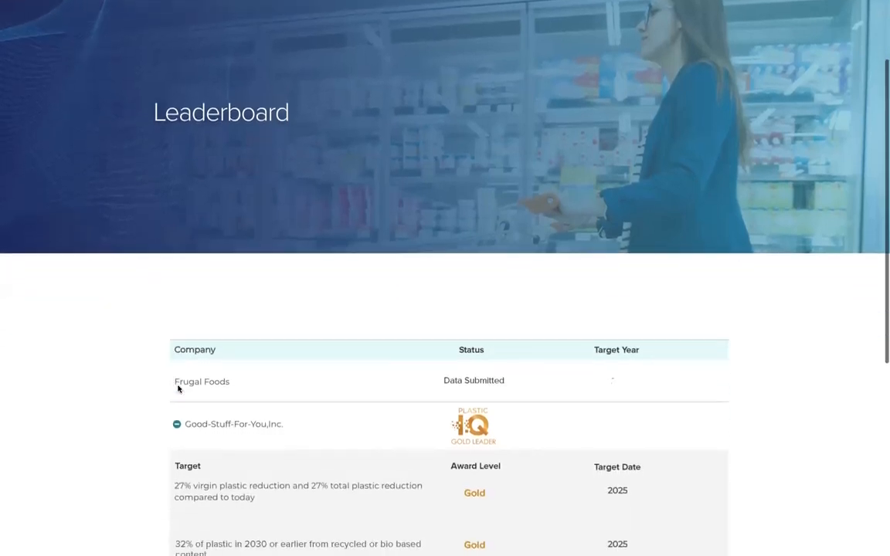
{"action": "scroll", "coordinate": [178, 389], "scroll_direction": "down", "scroll_amount": 3}
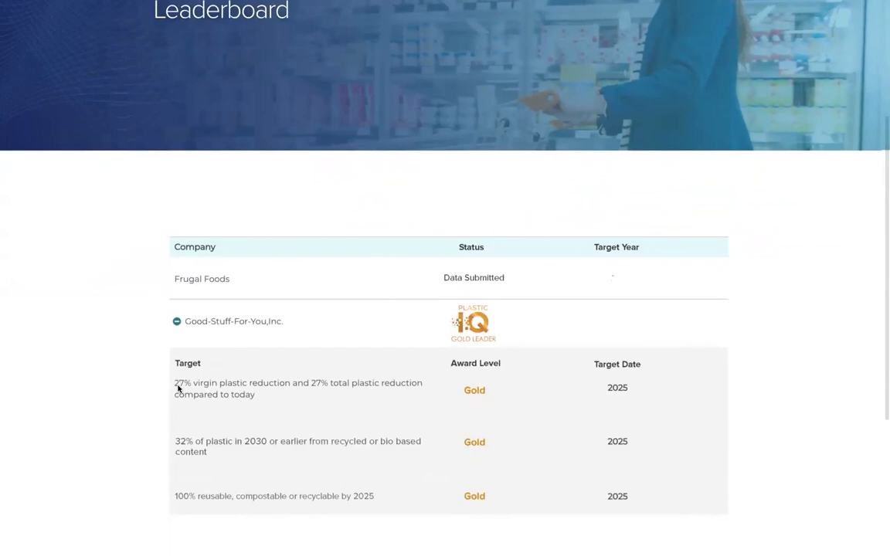
{"action": "scroll", "coordinate": [177, 389], "scroll_direction": "down", "scroll_amount": 2}
{"action": "scroll", "coordinate": [177, 388], "scroll_direction": "down", "scroll_amount": 1}
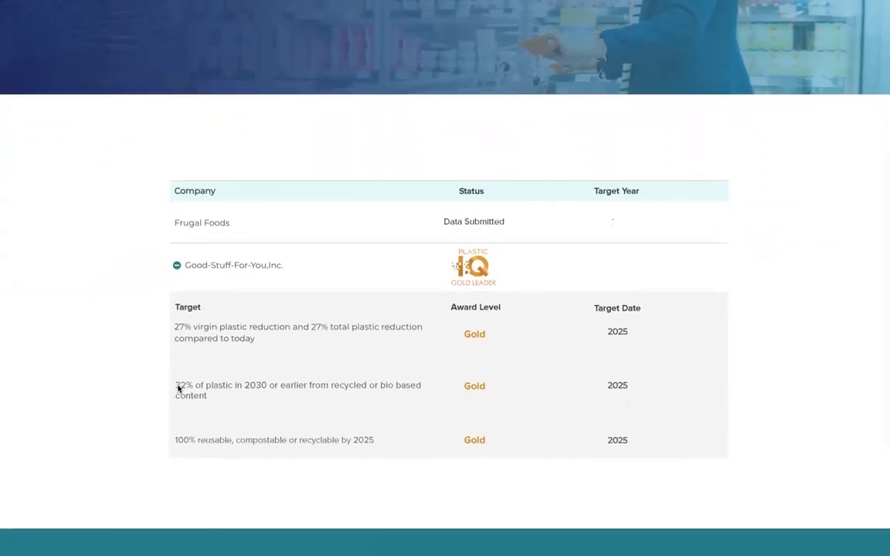
{"action": "scroll", "coordinate": [178, 388], "scroll_direction": "down", "scroll_amount": 2}
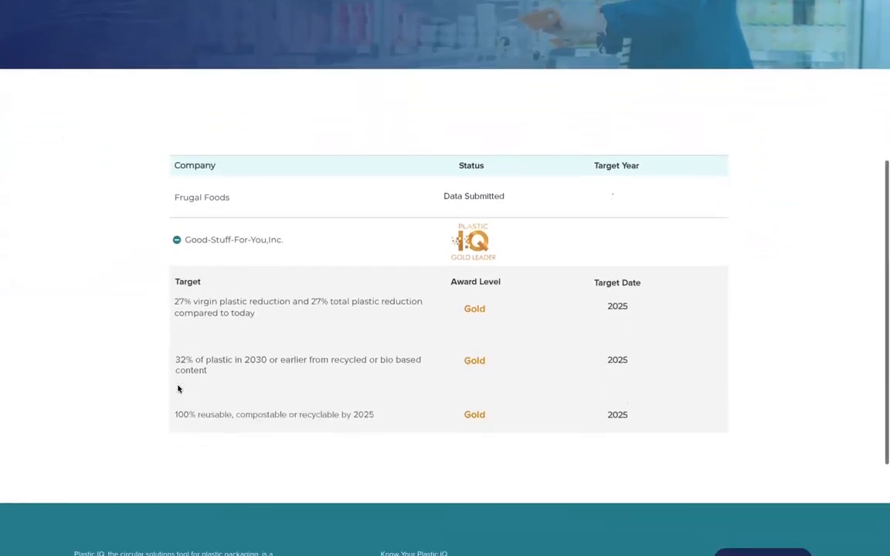
{"action": "scroll", "coordinate": [178, 388], "scroll_direction": "down", "scroll_amount": 3}
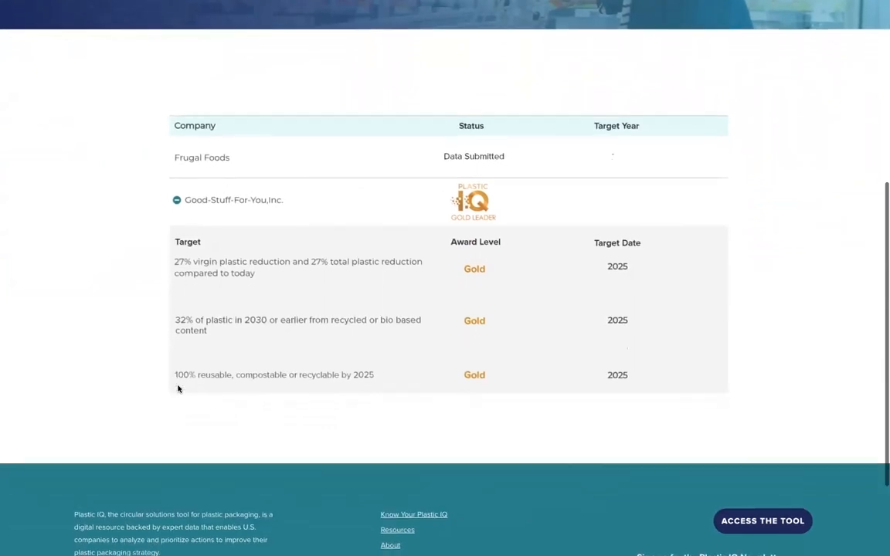